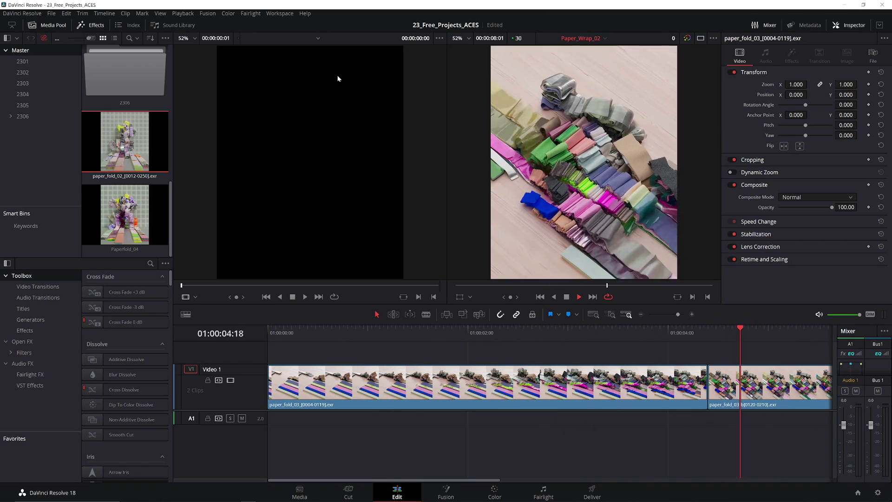
Switch to the Paperfold_04 timeline and play it from the beginning to review the folding animation
left_click(603, 39)
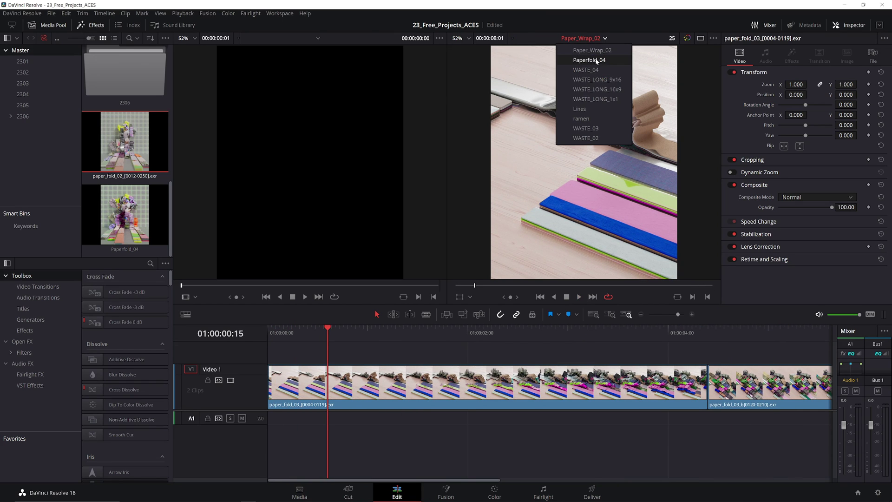
left_click(596, 63)
key("Home")
left_click(670, 314)
key("space")
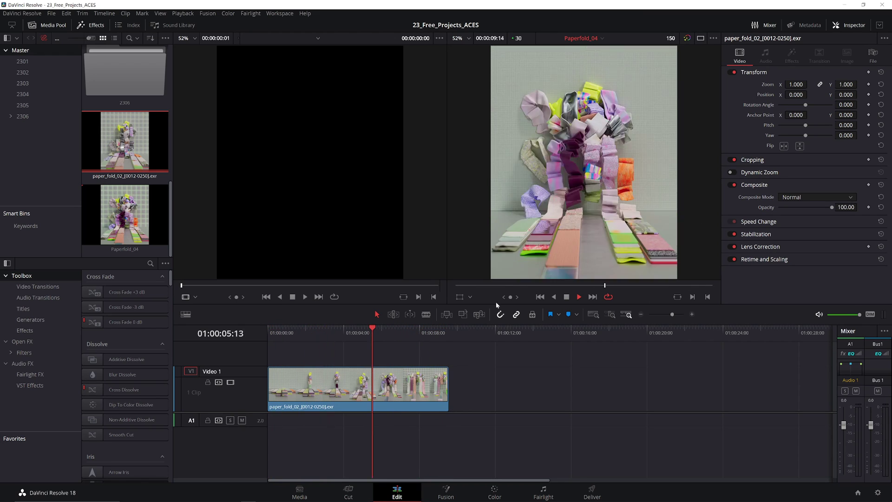
mouse_move(303, 487)
key("space")
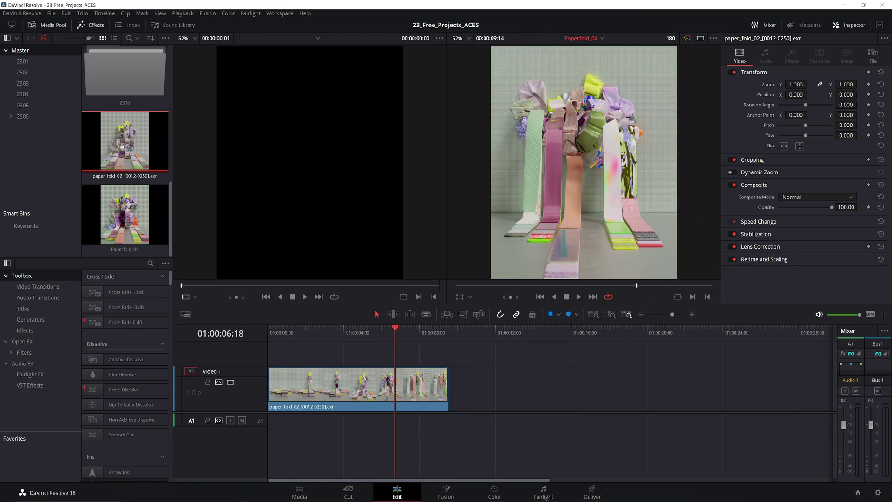
Switch to Cinema 4D, play the paper_fold_03.c4d animation and return to its first frame
left_click(847, 4)
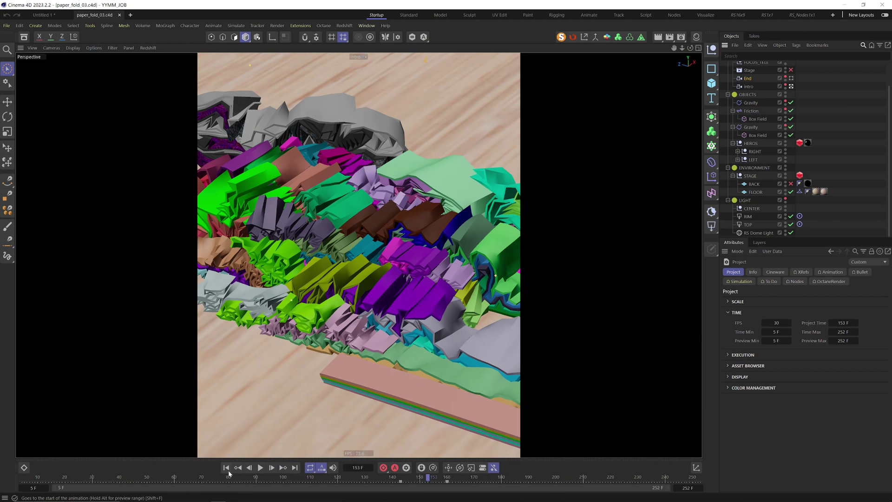
left_click(261, 468)
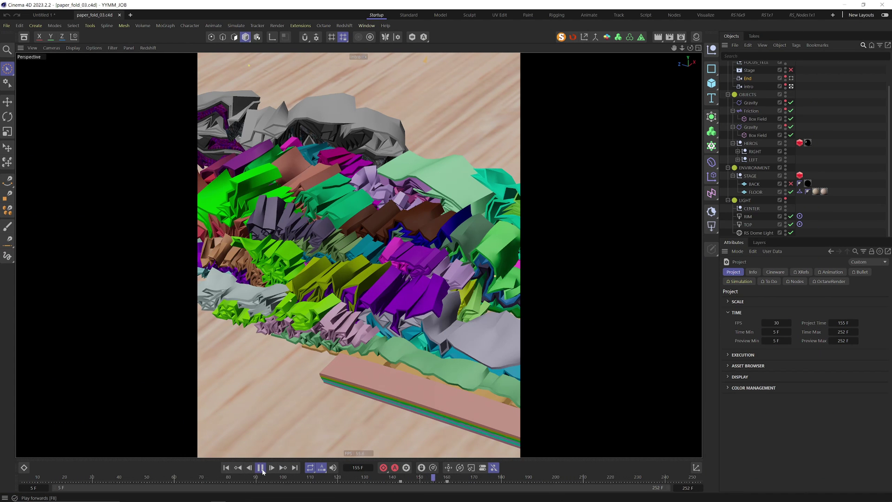
left_click(226, 467)
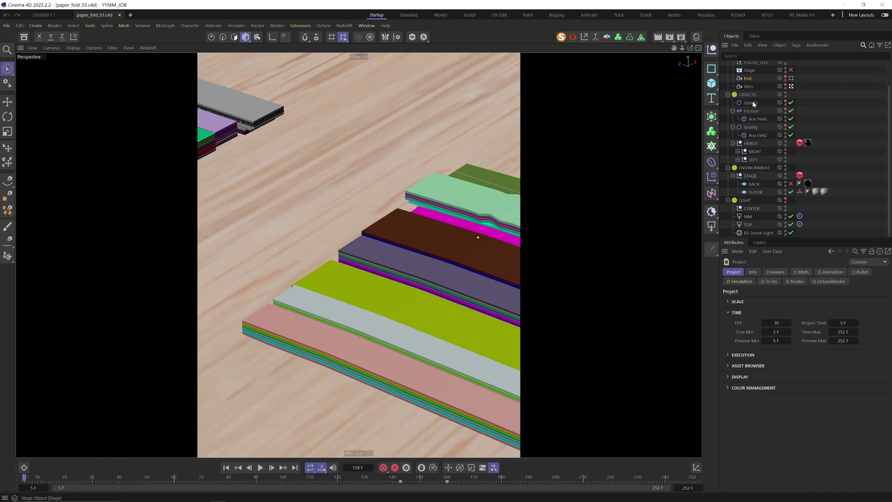
Filter the scene objects by "thick", disable all Thicken generators, and clear the filter and selection
scroll(754, 104, "up", 2)
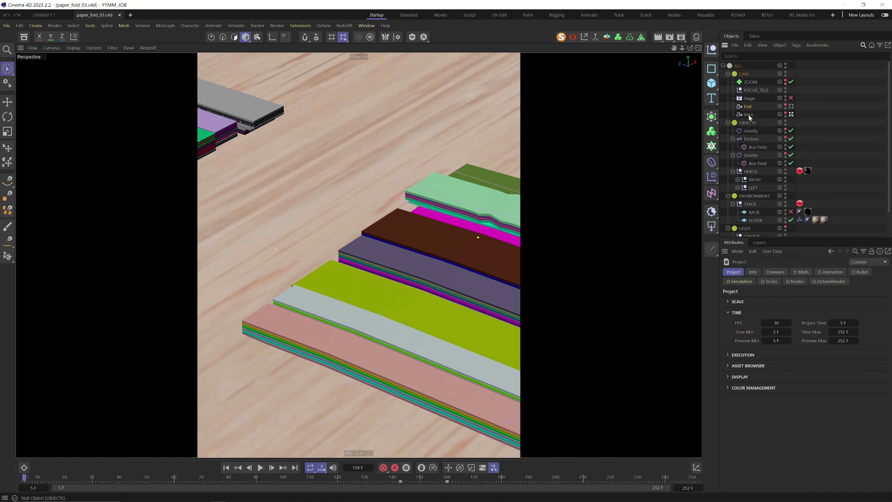
type("thick")
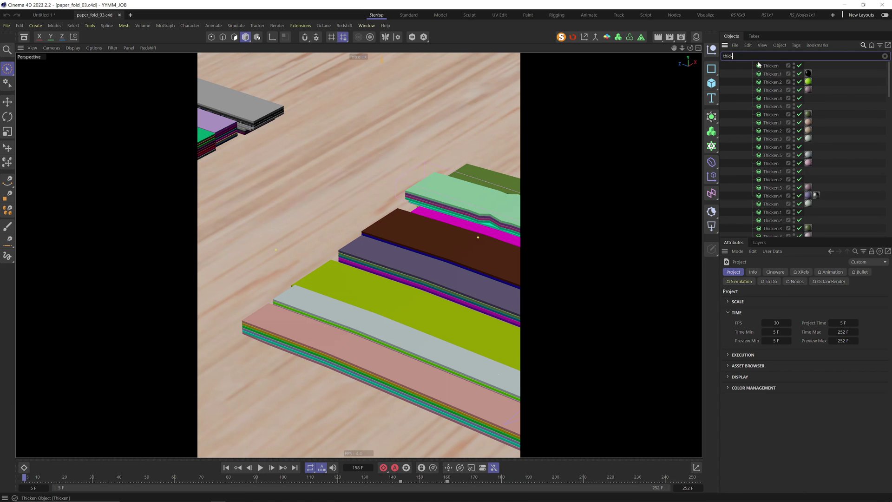
left_click(762, 65)
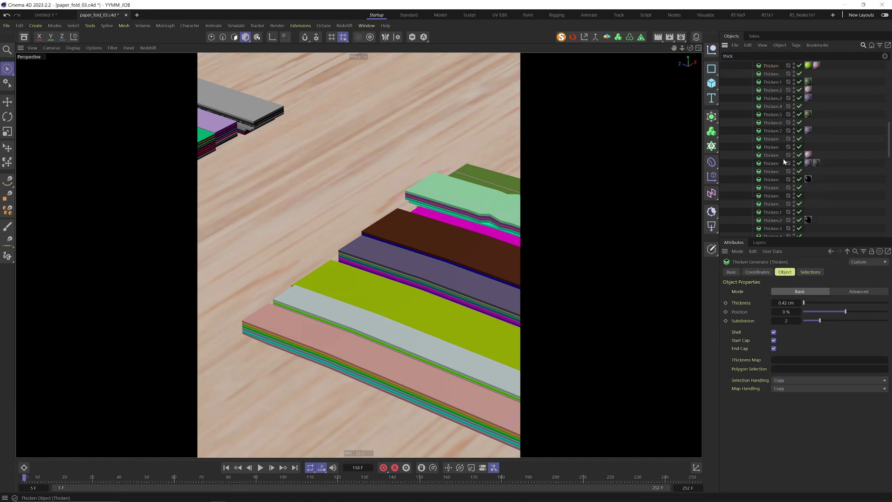
left_click_drag(798, 174, 798, 242)
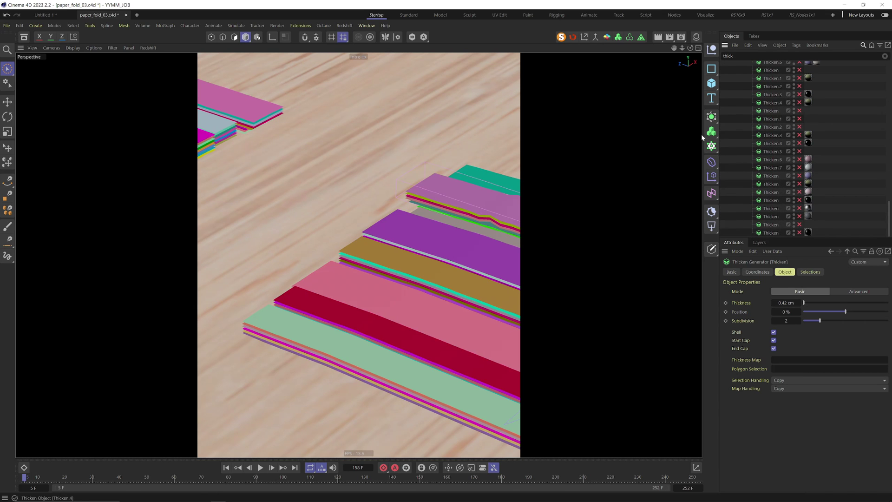
left_click(733, 56)
key("BackSpace")
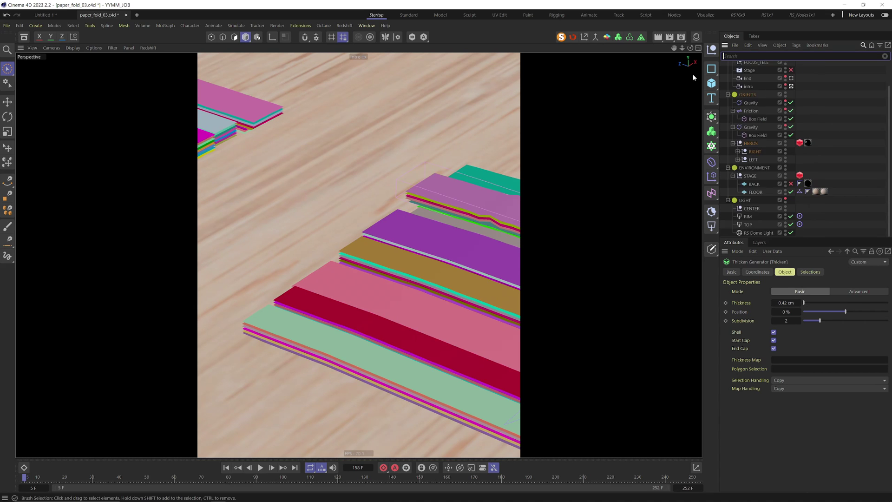
left_click(847, 105)
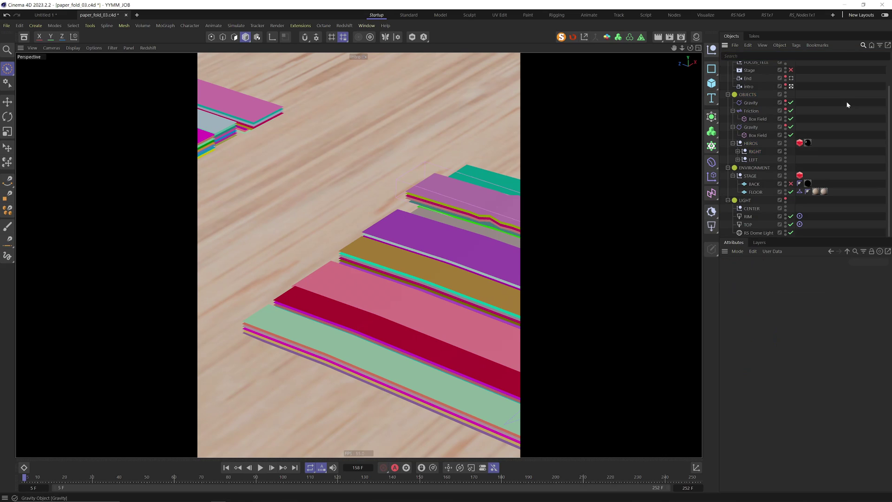
Play the unthickened paper simulation, enabling the Stage object to check its camera switch, and return to the first frame
left_click(261, 467)
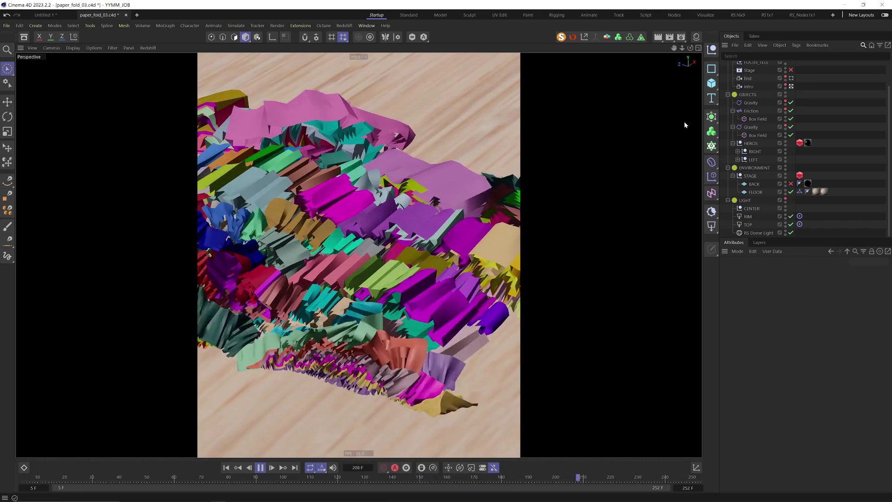
left_click(791, 70)
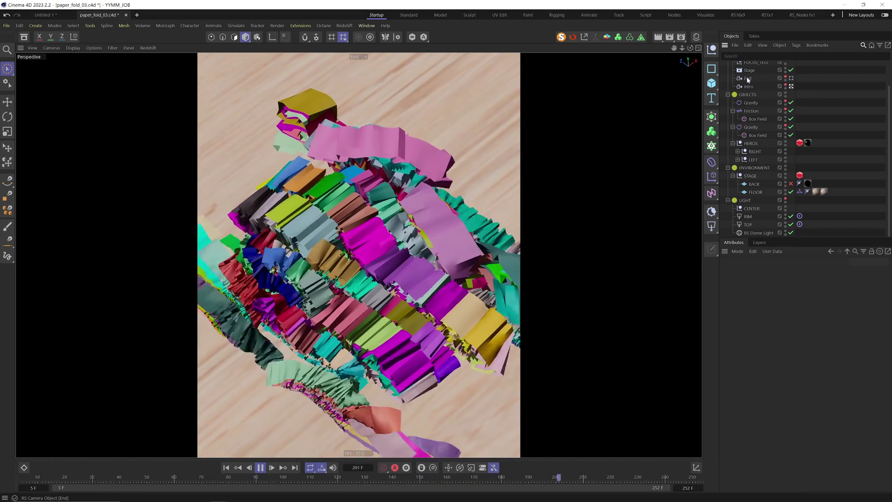
left_click(227, 469)
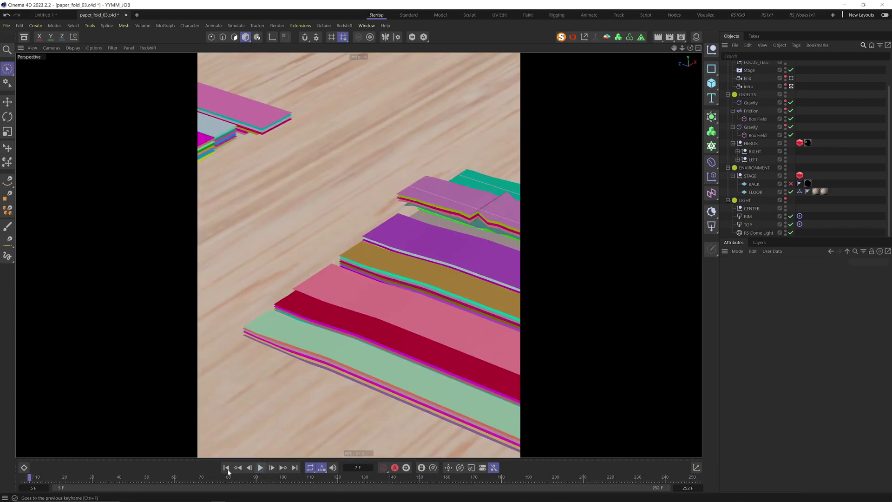
left_click(227, 468)
Add an RS Camera inside the CAM group with a 172 mm focal length and look through it with Stage disabled
key("shift+c")
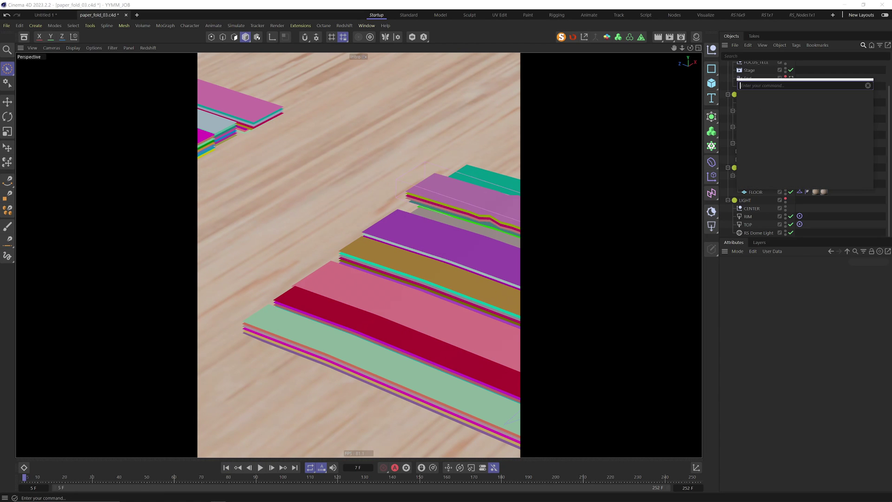
type("camer")
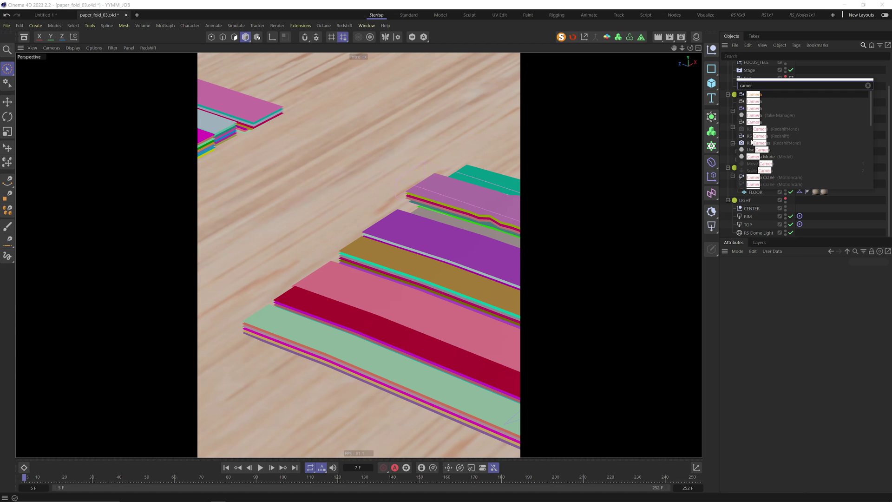
left_click(757, 136)
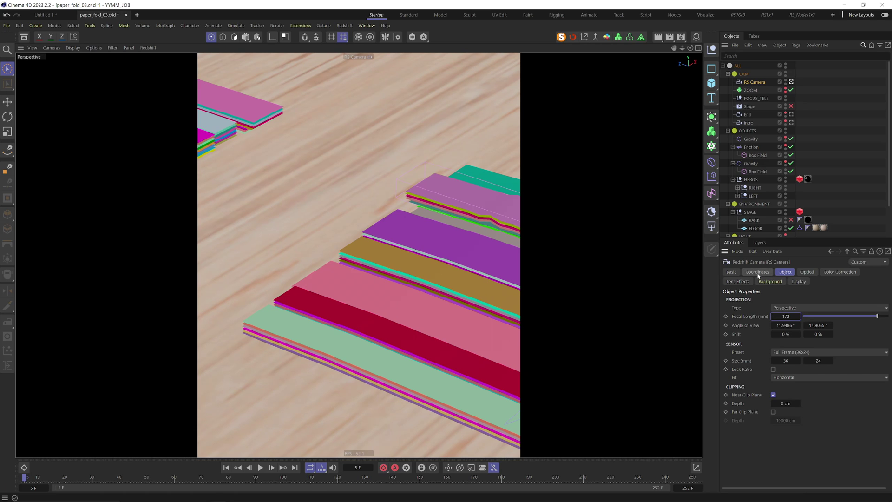
Keyframe the RS Camera's position and rotation coordinates at frame 5
left_click(748, 107)
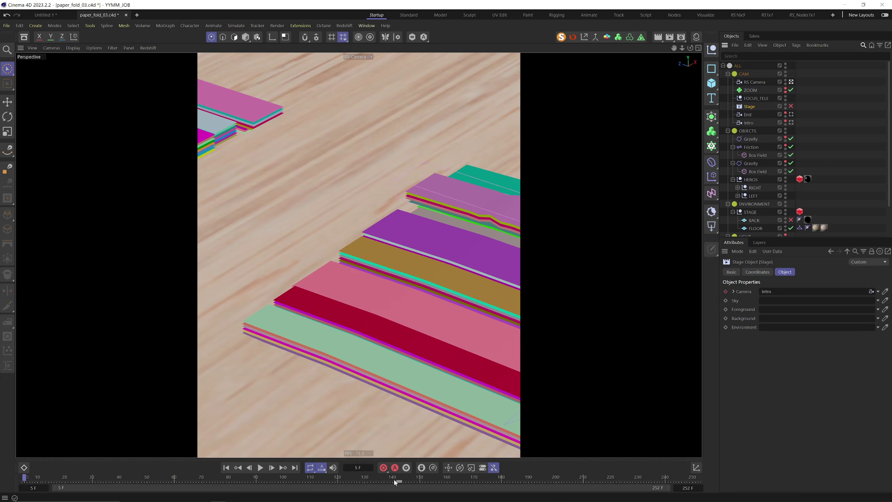
left_click(753, 83)
left_click(756, 272)
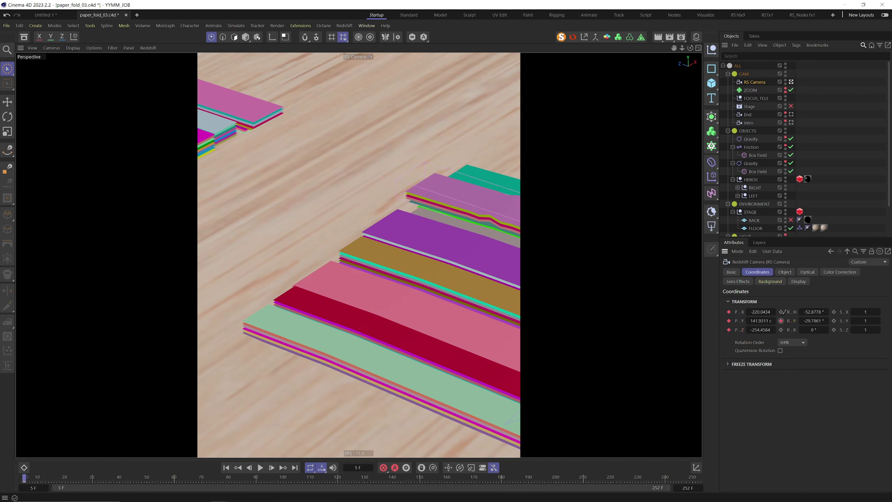
At frame 78, reframe the RS Camera slightly lower on the paper strips and keyframe its position and rotation
left_click_drag(199, 480, 225, 477)
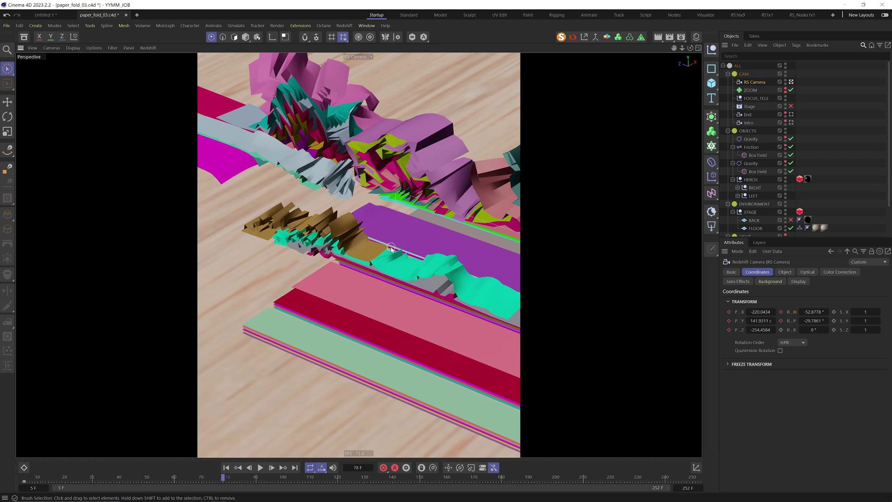
mouse_move(391, 250)
left_mouse_down("alt")
mouse_move(397, 235)
mouse_move(389, 237)
left_mouse_up("alt")
scroll(391, 250, "down", 1)
At frame 140, raise the RS Camera to about 210 cm, pitch it about -34.7°, and keyframe its position and rotation
left_click(395, 479)
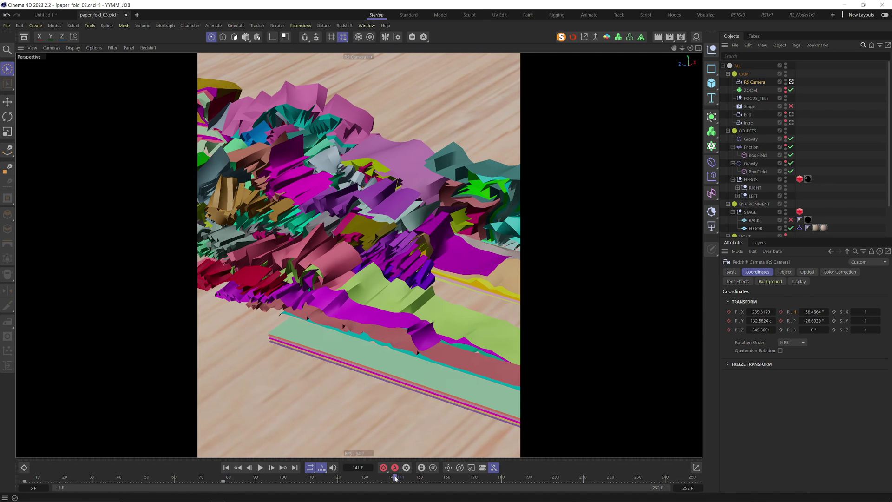
left_click_drag(396, 479, 393, 478)
left_click_drag(320, 240, 337, 287, "alt")
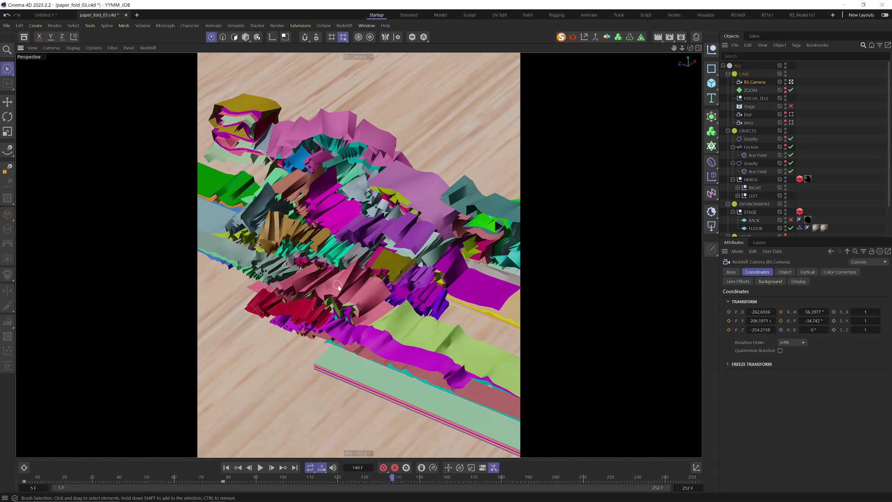
middle_click_drag(337, 285, 339, 277, "alt")
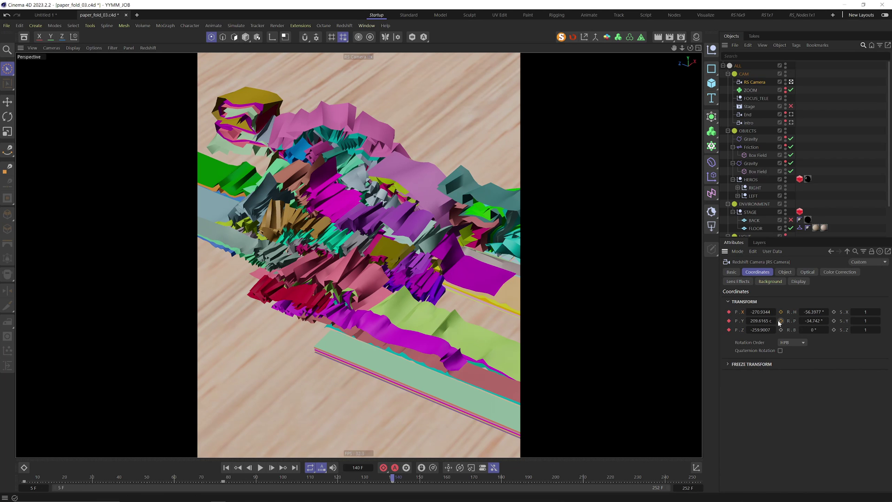
Play the animation from the first frame to check the new RS Camera move
left_click(227, 468)
left_click(260, 468)
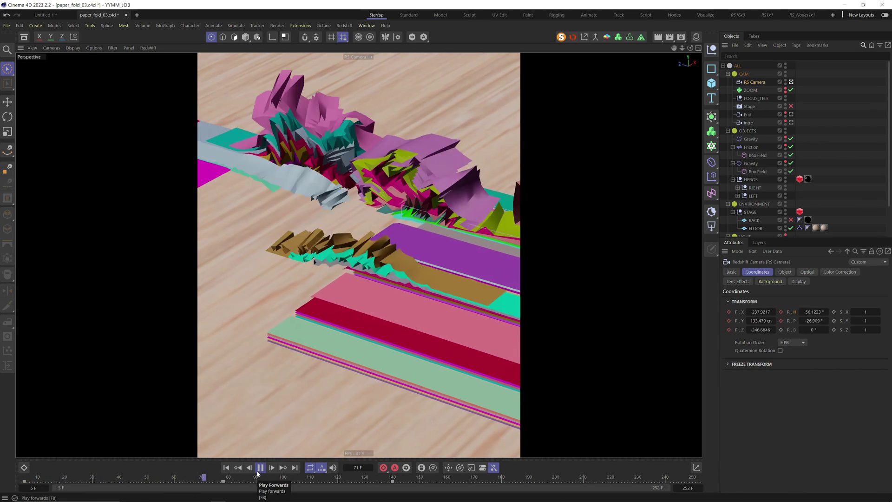
left_click(258, 470)
Open an enlarged timeline in F-Curve mode and display the RS Camera's animation curves
left_click(25, 468)
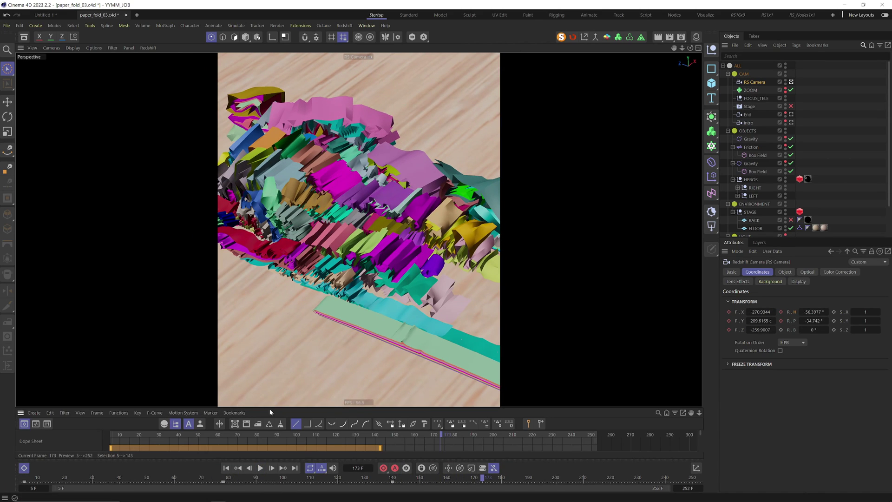
left_click_drag(269, 412, 269, 278)
left_click(36, 292)
left_click(41, 324)
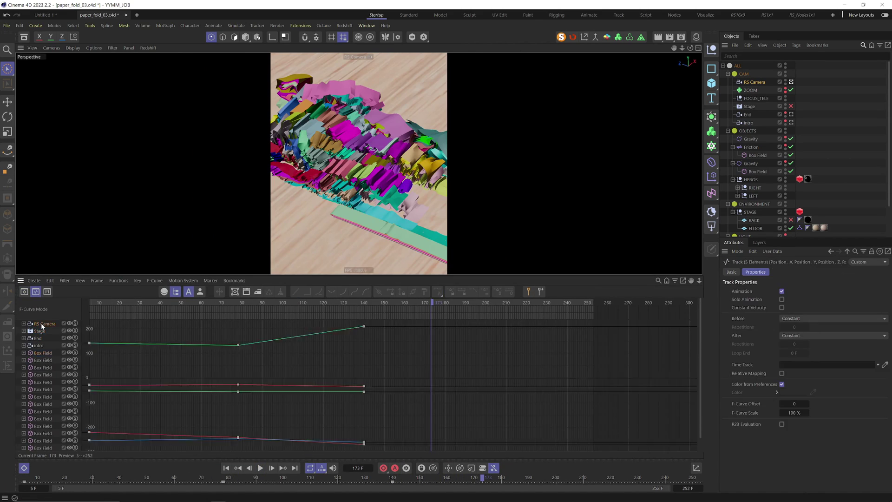
middle_click_drag(288, 376, 413, 382, "alt")
left_click_drag(528, 275, 525, 200)
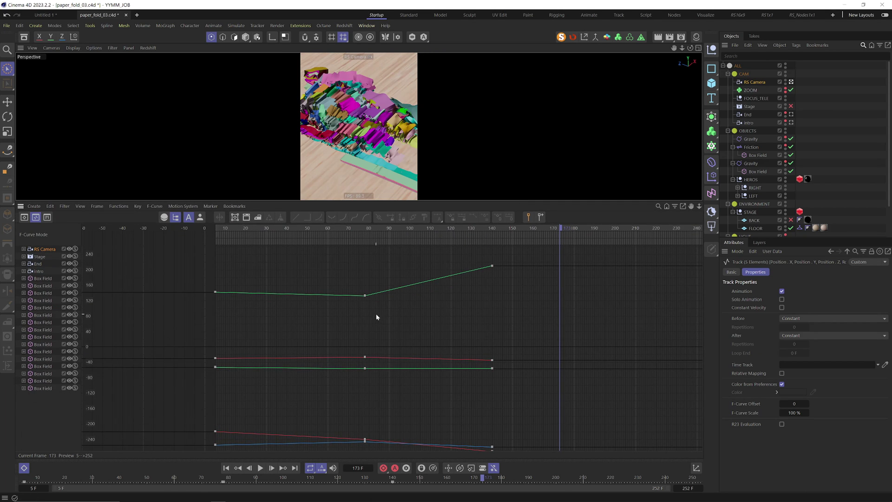
Apply Ease Ease interpolation to all RS Camera keys, and break the frame 5 keys' tangents with their right time at 0 F
right_click_drag(378, 318, 421, 340, "alt")
left_click_drag(130, 273, 559, 439)
left_click(355, 218)
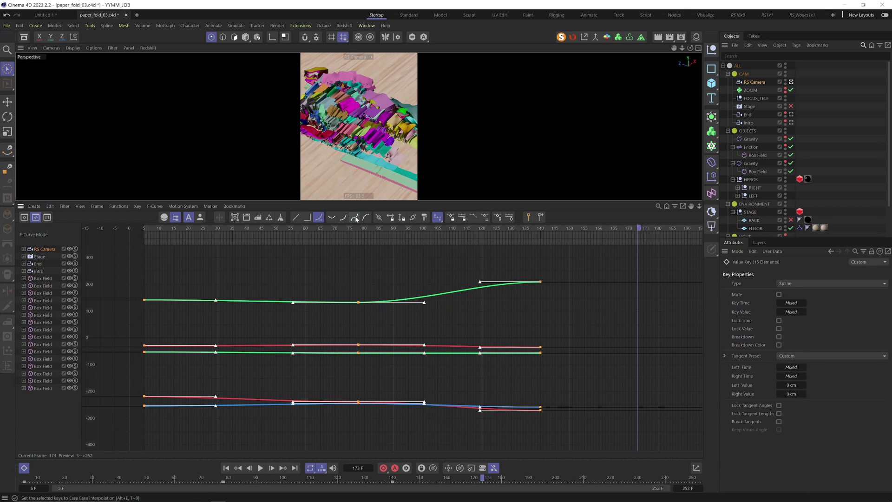
left_click_drag(235, 276, 106, 442)
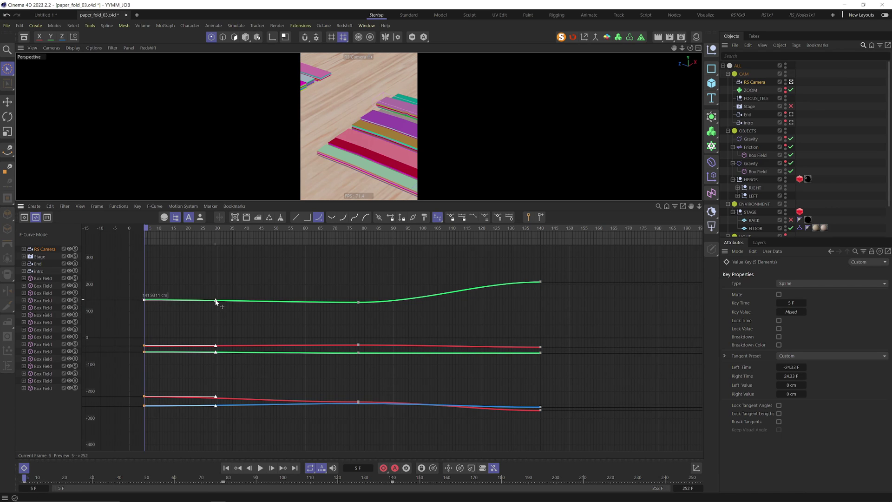
left_click_drag(215, 302, 148, 301)
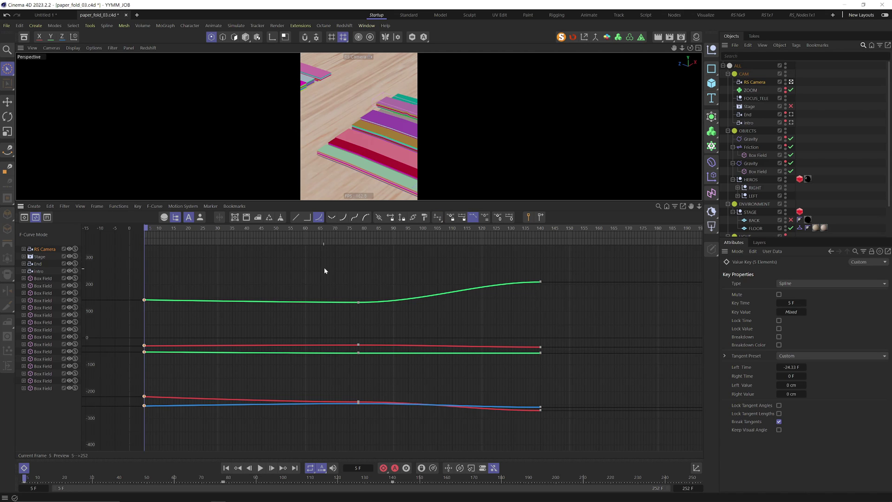
Keyframe the RS Camera's position and rotation at frame 98, and apply Ease Ease interpolation to its keys from frames 78 to 140
left_click_drag(314, 236, 269, 280)
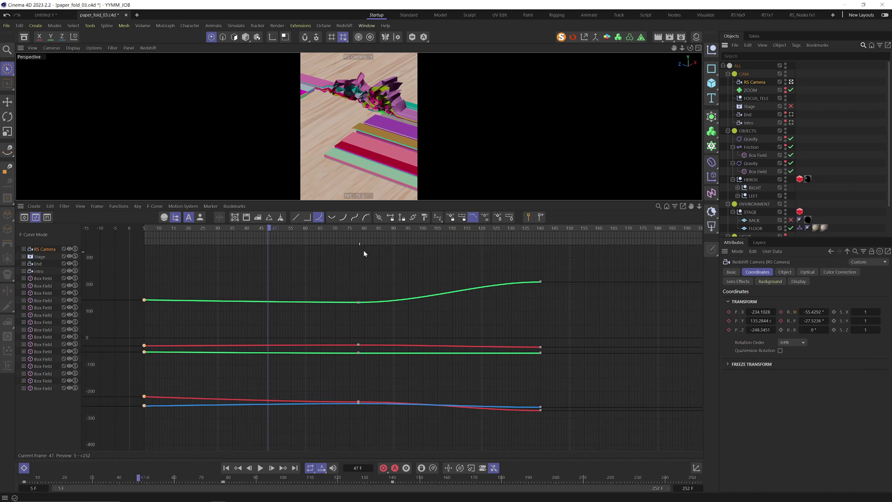
left_click(418, 229)
left_click(729, 312)
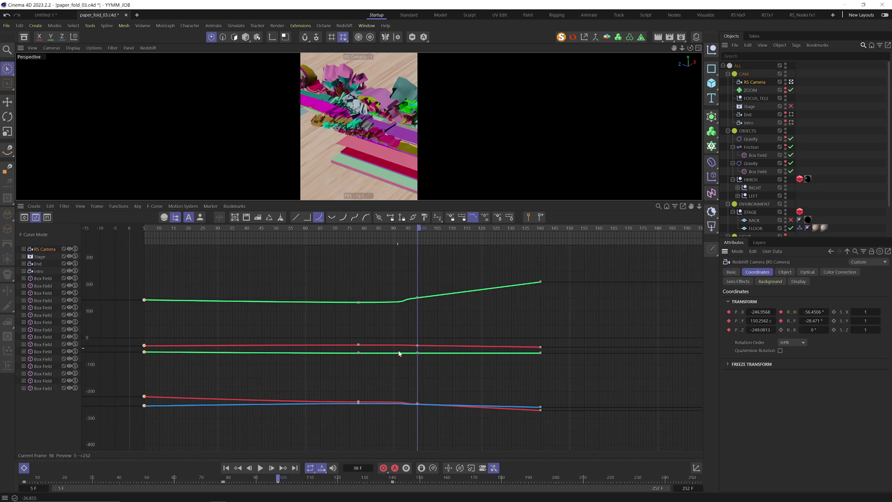
left_click_drag(349, 255, 599, 417)
left_click(354, 217)
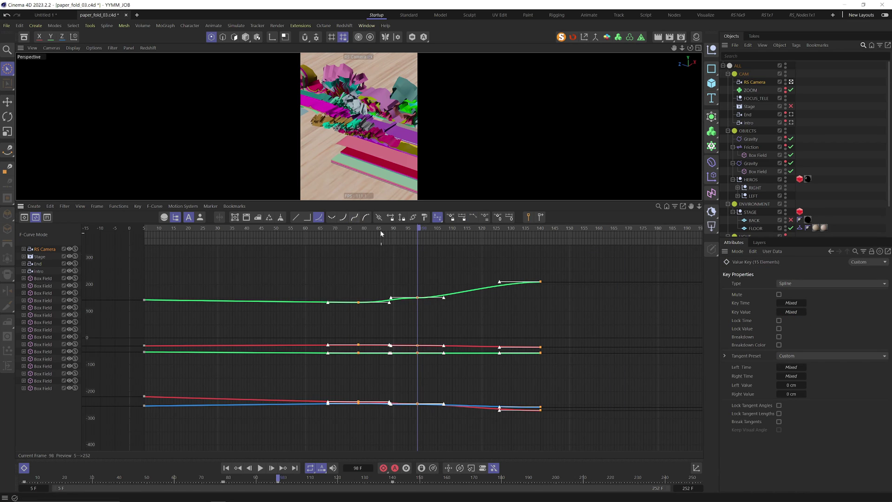
Steepen the Position Y key's tangents at frame 140 to 0.09 F and 47.6675 cm so the move ends abruptly
right_click_drag(511, 283, 537, 291, "alt")
left_click_drag(484, 249, 537, 248)
left_click_drag(497, 294, 534, 341)
mouse_move(533, 231)
left_mouse_down()
mouse_move(493, 232)
mouse_move(556, 241)
mouse_move(538, 247)
left_mouse_up()
Swing the left tangent of the Rotation P key at frame 140 upright for a steep curve ending
right_click_drag(526, 361, 522, 356, "alt")
middle_click_drag(528, 362, 530, 264, "alt")
right_click_drag(531, 371, 525, 417, "alt")
middle_click_drag(526, 416, 465, 288, "alt")
right_click_drag(496, 370, 489, 329, "alt")
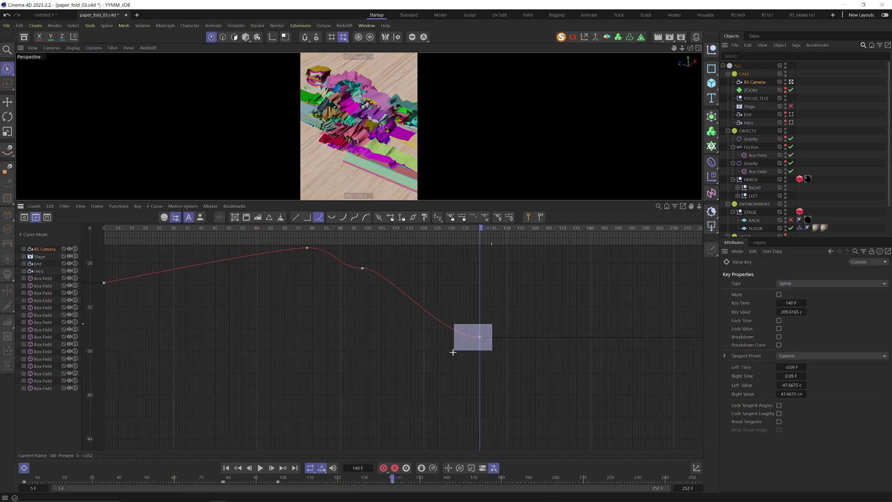
left_click_drag(451, 355, 438, 341)
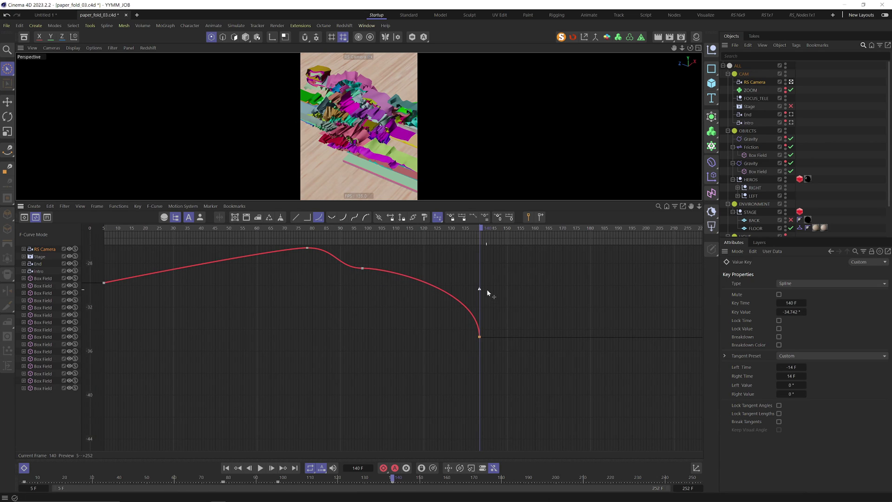
left_click_drag(487, 284, 486, 285)
Pull the left tangents of the Position X and Position Z keys at frame 140 upright for steep curve endings
middle_click_drag(483, 419, 459, 221, "alt")
right_click_drag(456, 385, 459, 321, "alt")
left_click(498, 413)
middle_click_drag(498, 413, 464, 325, "alt")
right_click_drag(488, 392, 449, 469, "alt")
middle_click_drag(440, 409, 437, 355, "alt")
right_click_drag(430, 372, 441, 253, "alt")
left_click(434, 418)
left_click_drag(377, 418, 446, 331)
middle_click_drag(447, 290, 451, 384, "alt")
left_click(437, 411)
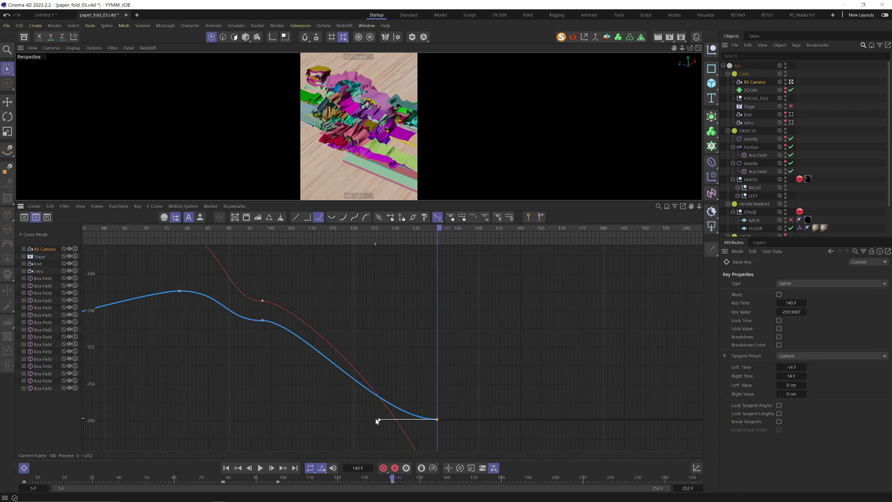
left_click_drag(379, 422, 418, 376)
Break the tangents of all RS Camera keys at frame 98 and extend their right time to 22.29 F
key("h")
left_click_drag(358, 323, 319, 441)
left_click_drag(365, 421, 395, 405, "shift")
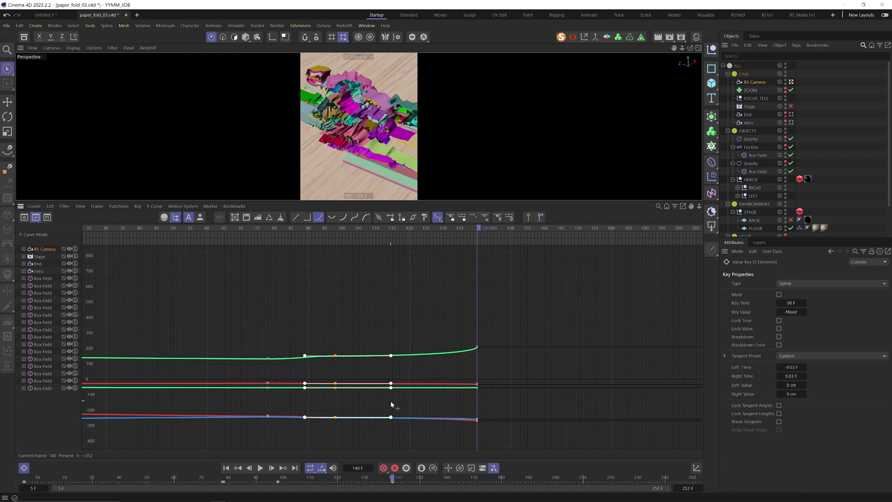
left_click_drag(424, 370, 353, 373)
Play the animation from the first frame, and move the RS Camera's frame 78 keys to frame 65
left_click(227, 468)
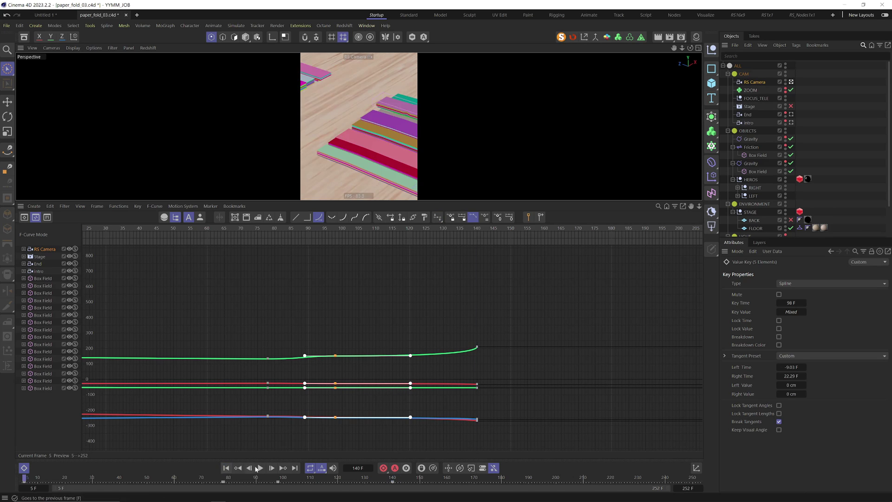
key("F8")
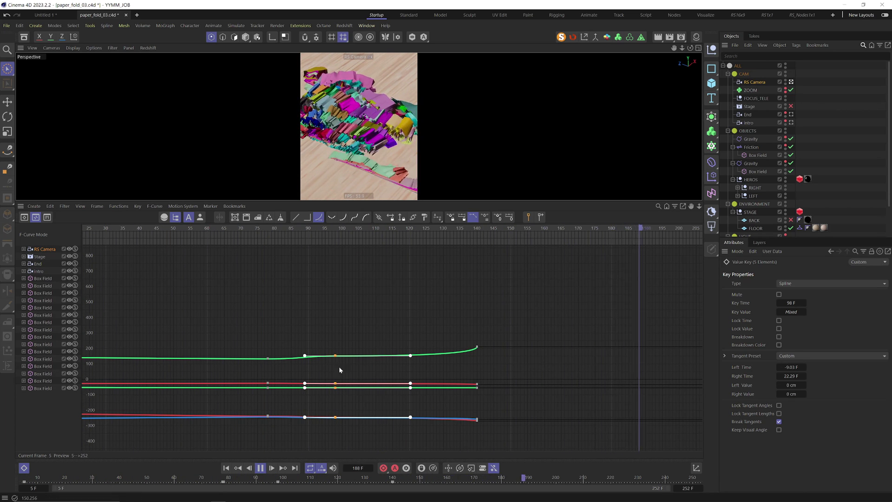
left_click(230, 468)
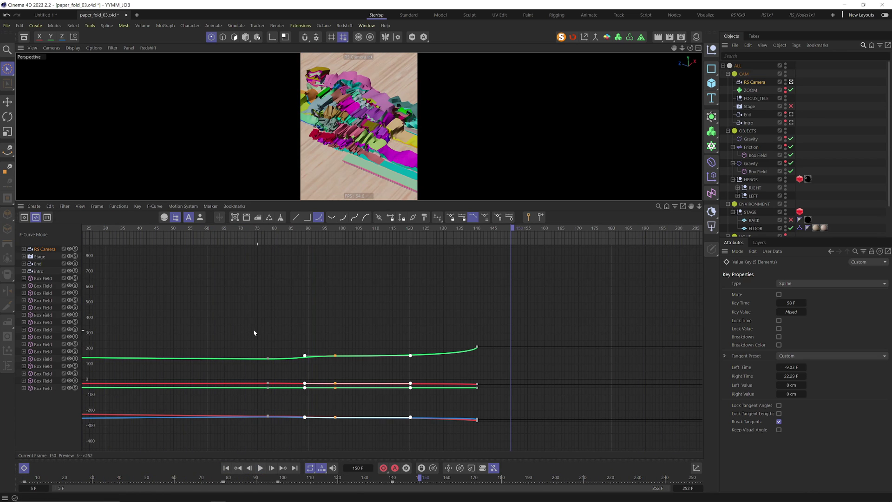
left_click_drag(246, 328, 274, 426)
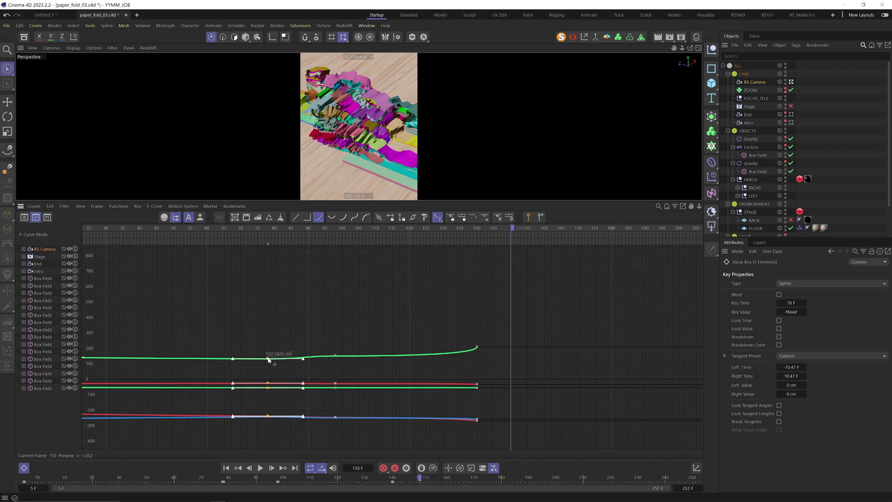
left_click_drag(268, 359, 224, 360)
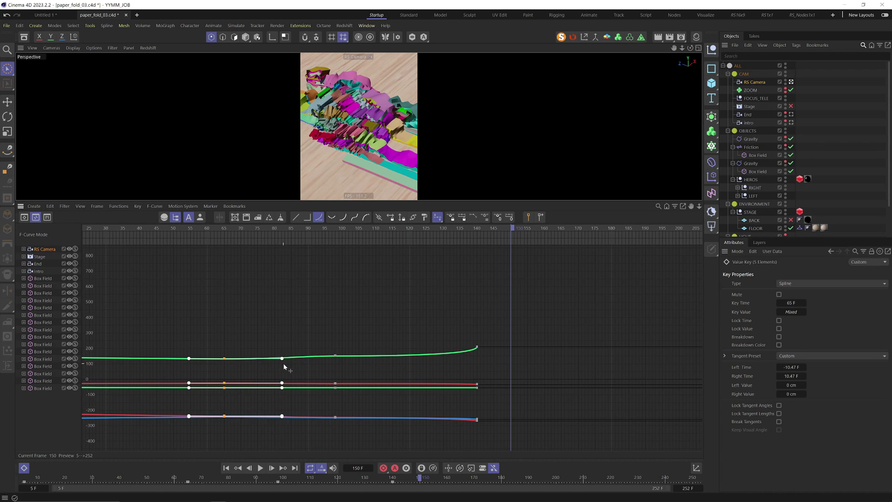
At frame 140, lower the Position Z key to about -265.07 cm and the Position X key to -281.3686 cm
right_click_drag(459, 372, 466, 303, "alt")
middle_click_drag(465, 303, 456, 362, "alt")
right_click_drag(420, 284, 422, 313, "alt")
left_click_drag(475, 233, 469, 226)
right_click_drag(477, 354, 472, 306, "alt")
middle_click_drag(478, 353, 482, 270, "alt")
left_click(477, 372)
mouse_move(477, 373)
left_mouse_down()
mouse_move(478, 390)
mouse_move(479, 358)
left_mouse_up()
right_click_drag(479, 358, 478, 390, "alt")
middle_click_drag(478, 358, 457, 168, "alt")
right_click_drag(467, 337, 467, 279, "alt")
left_click_drag(454, 334, 456, 358)
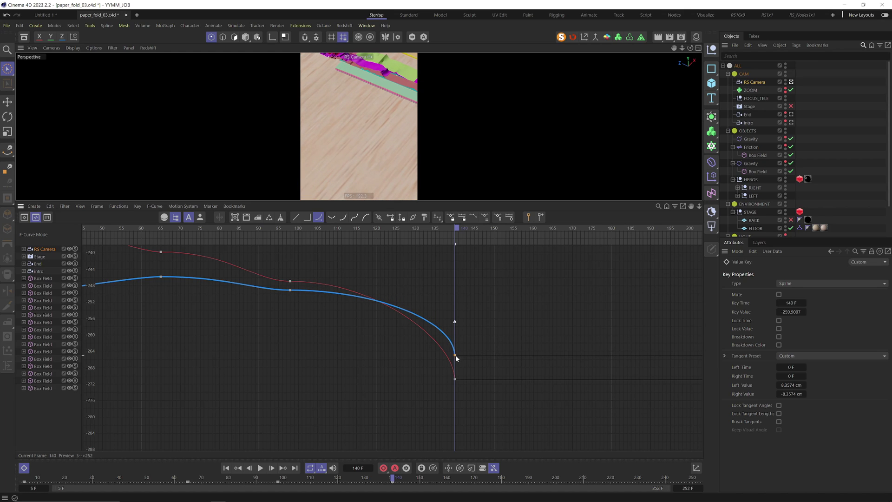
left_click(454, 379)
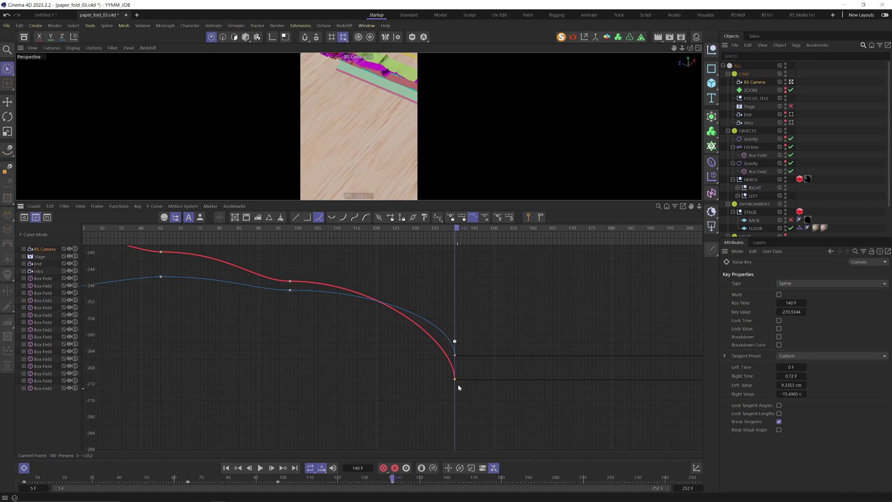
left_click_drag(456, 380, 486, 434)
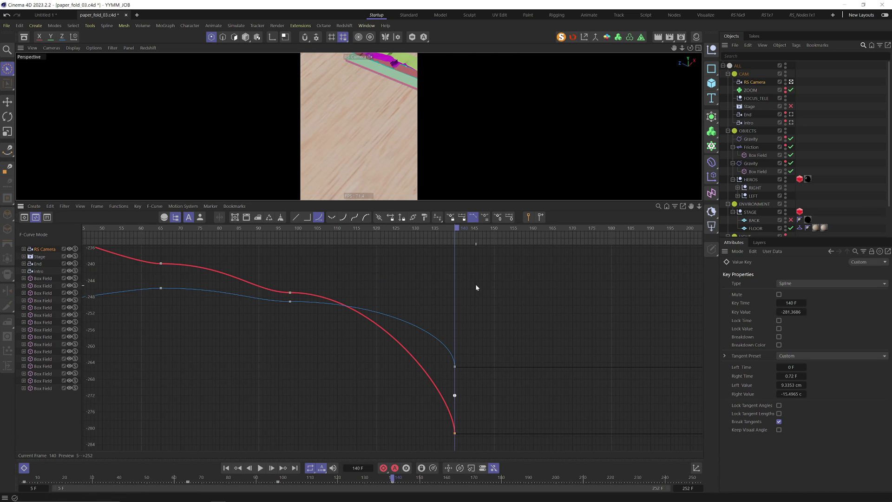
Raise the Position Y key at frame 140 to 296.7246 cm, with a broken left tangent at 0 F and -81.9944 cm
right_click_drag(474, 284, 452, 238, "alt")
middle_click_drag(452, 238, 462, 268, "alt")
right_click_drag(462, 268, 460, 249, "alt")
left_click(464, 249)
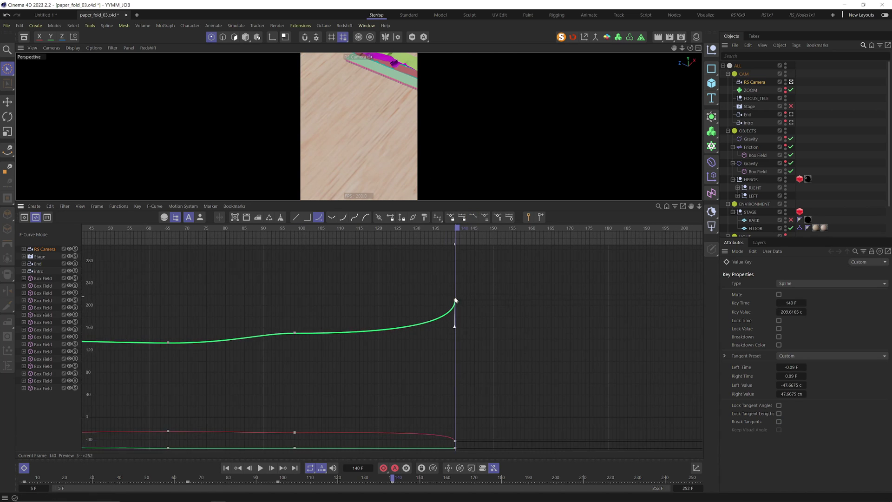
left_click_drag(455, 301, 459, 269)
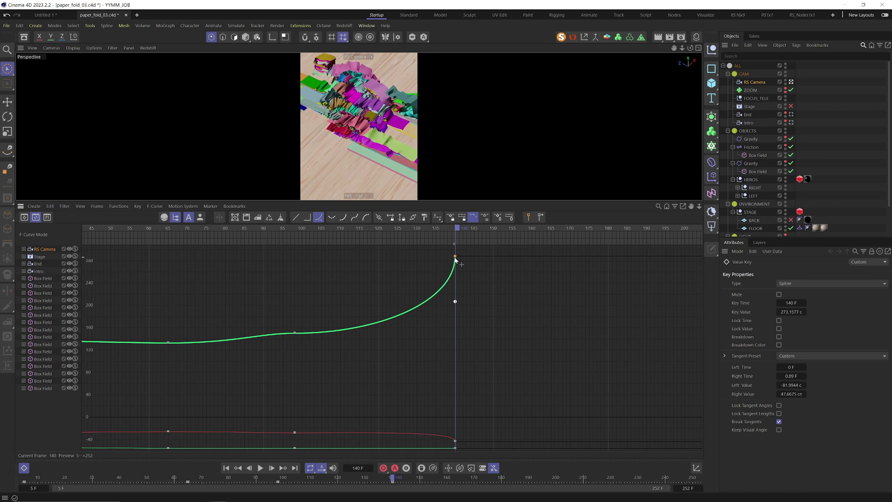
right_click_drag(459, 267, 455, 256, "alt")
middle_click_drag(455, 257, 458, 313, "alt")
left_click_drag(459, 317, 459, 314)
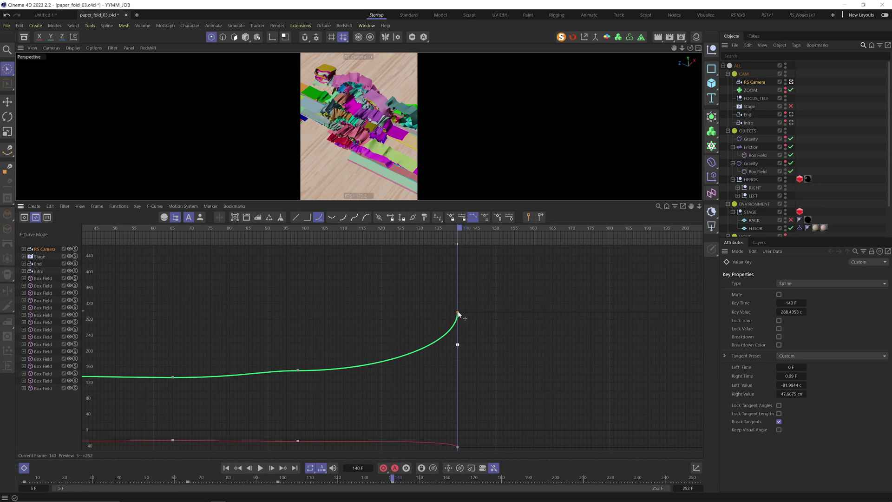
Play the camera move from the first frame, and scrub from about frame 90 to frame 140 to review it
left_click(226, 469)
left_click(260, 469)
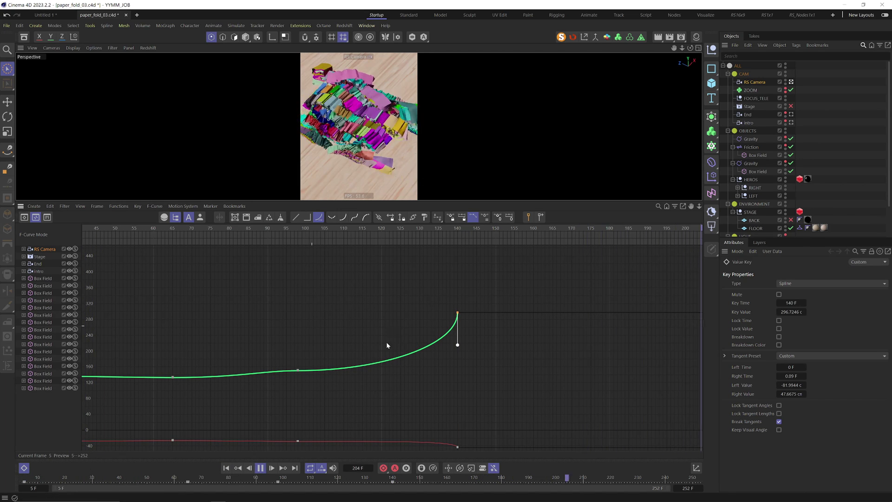
right_click_drag(397, 383, 397, 343, "alt")
left_click(281, 229)
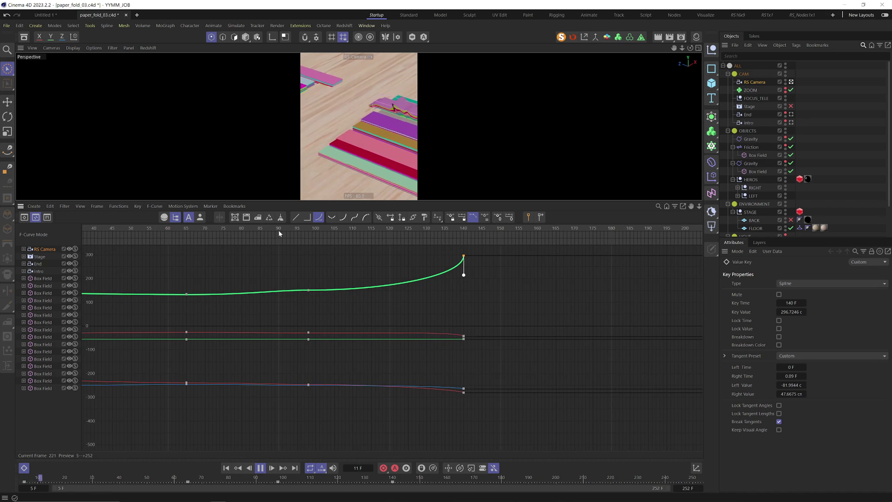
left_click_drag(284, 229, 467, 239)
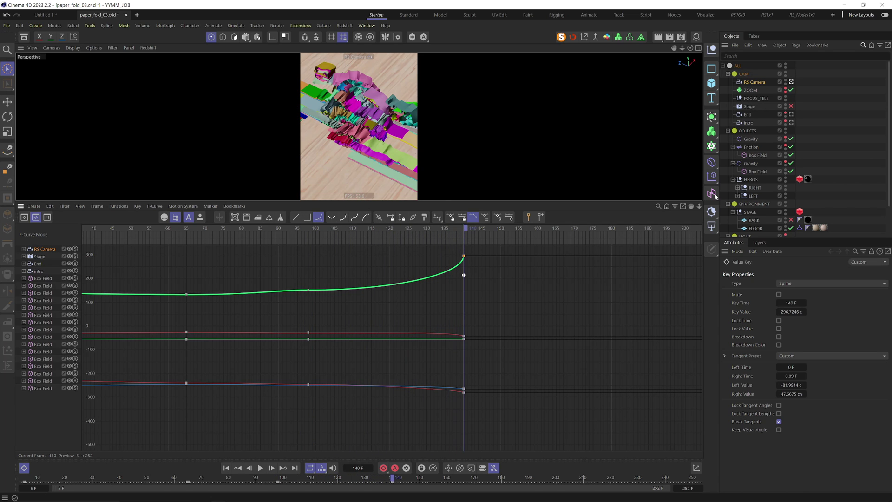
Delete all of the RS Camera's position and rotation keys at frame 140
left_click(762, 85)
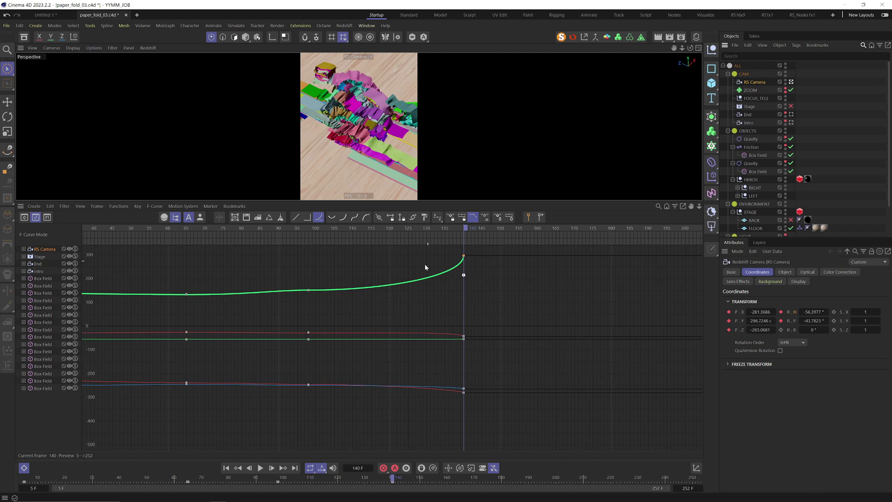
left_click_drag(401, 234, 453, 234)
left_click_drag(493, 413, 590, 252)
key("Delete")
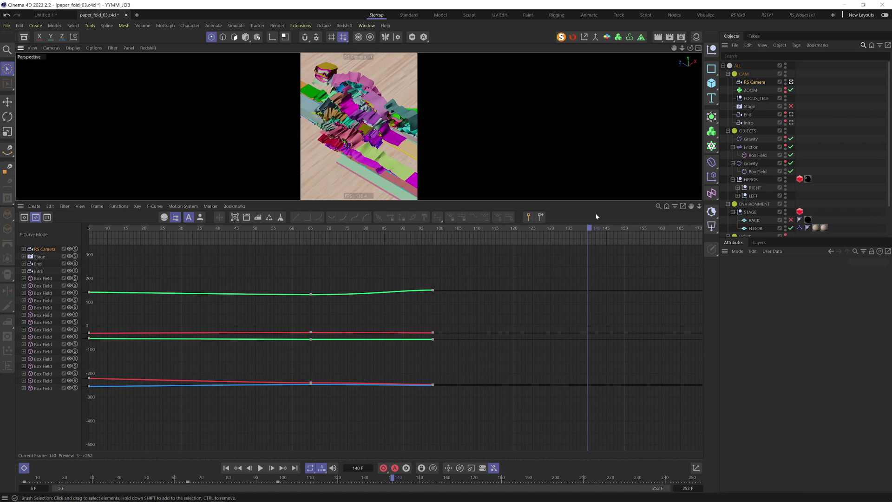
Keyframe the reframed RS Camera's position and rotation at frame 140, and move its frame 98 keys to frame 107
left_click_drag(729, 312, 729, 330)
left_click_drag(781, 321, 782, 310)
left_click_drag(475, 264, 463, 387)
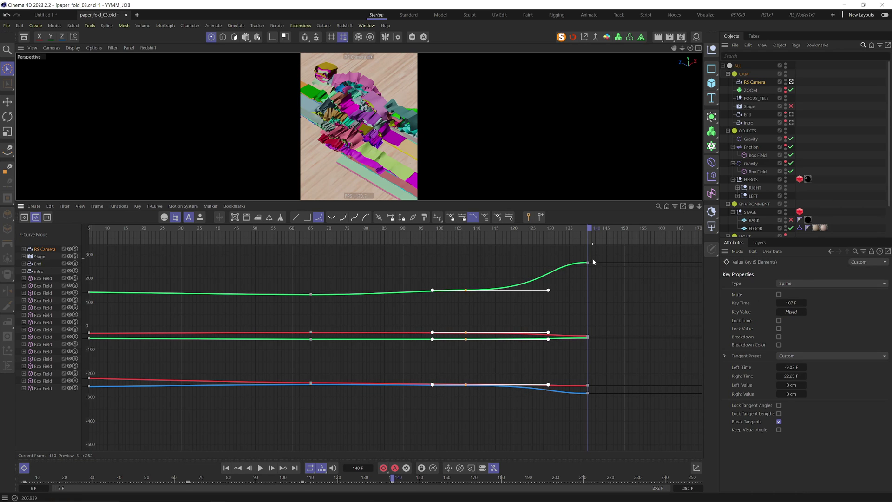
Make the frame 140 keys Linear, and pull the left tangents of Position Y and Position Z upright
left_click_drag(569, 249, 604, 444)
left_click(547, 263)
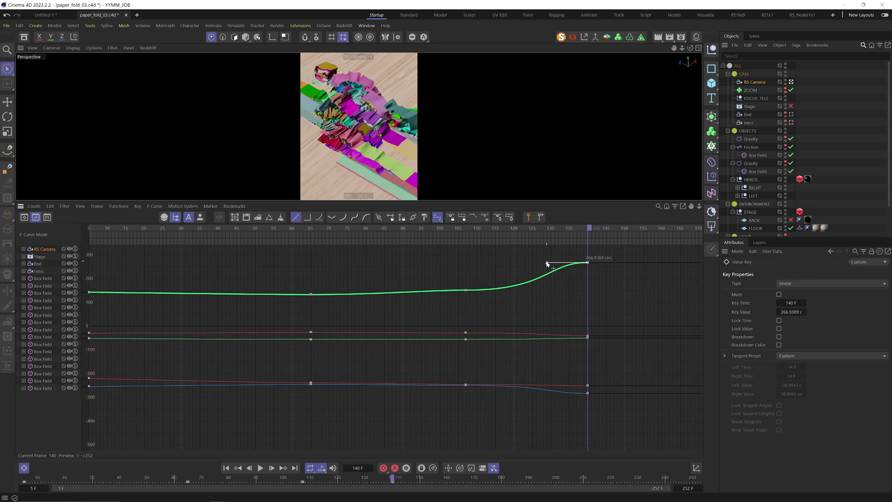
left_click_drag(582, 283, 584, 286)
right_click_drag(579, 318, 598, 320, "alt")
left_click_drag(584, 315, 576, 305)
left_click_drag(552, 349, 549, 345)
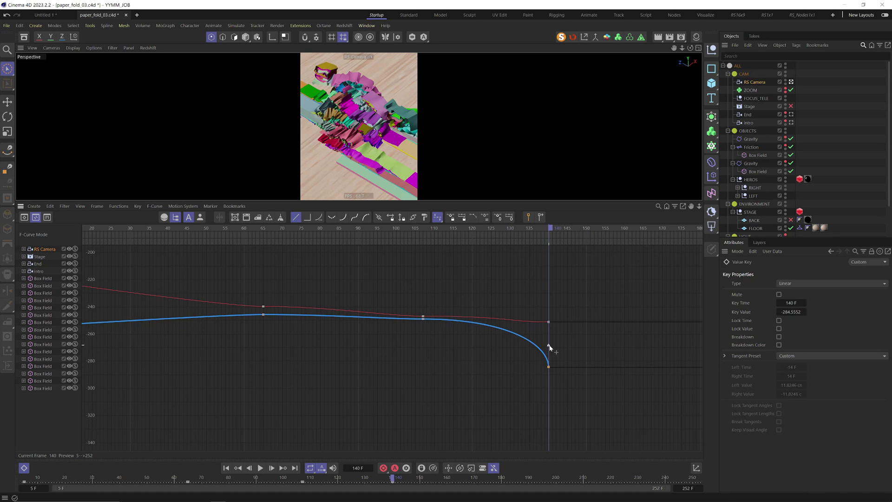
Set the left tangent of the Position X key at frame 140 to -5.40 F and 3.5952 cm
left_click_drag(568, 296, 532, 335)
scroll(547, 317, "up", 2)
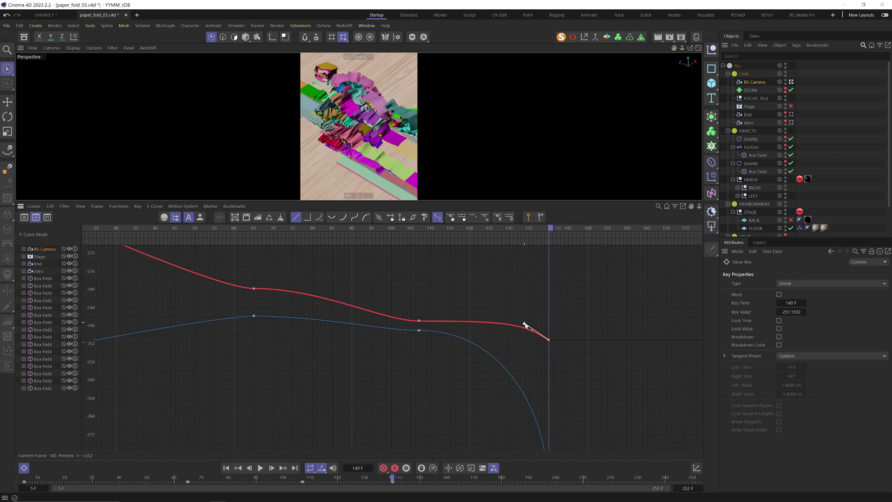
left_click_drag(525, 323, 525, 323)
Play the animation from the first frame, and scrub to frame 138 to check the end of the camera move
right_click_drag(532, 288, 513, 422, "alt")
left_click(226, 467)
left_click(260, 468)
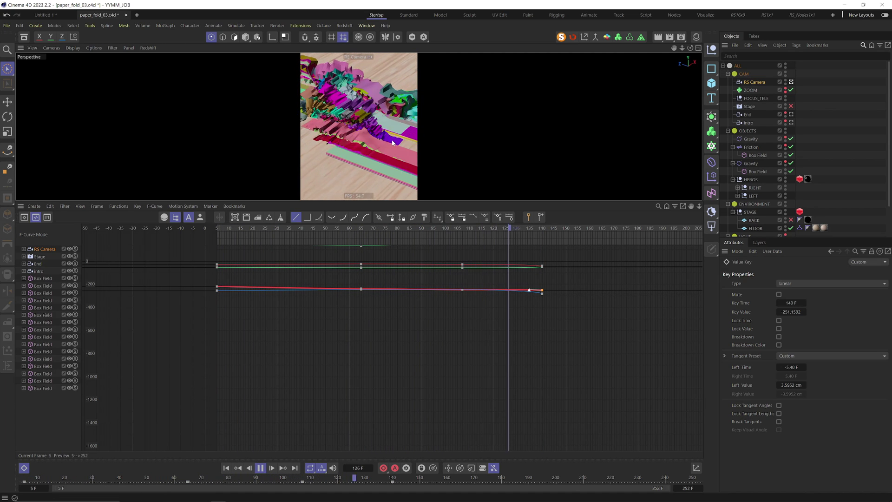
middle_click_drag(587, 226, 555, 282, "alt")
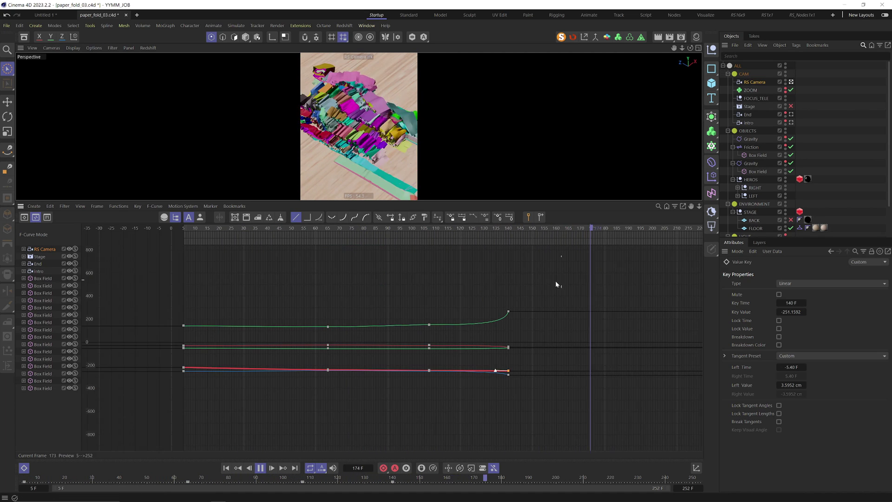
left_click(226, 469)
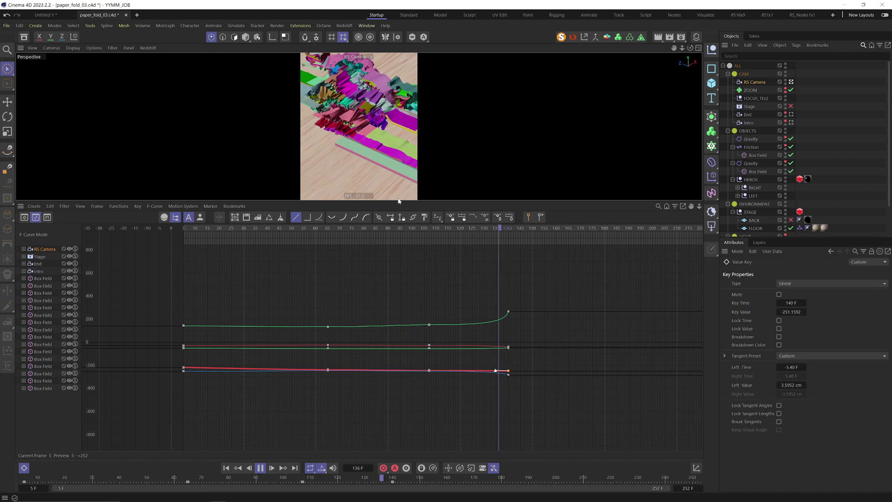
left_click(261, 468)
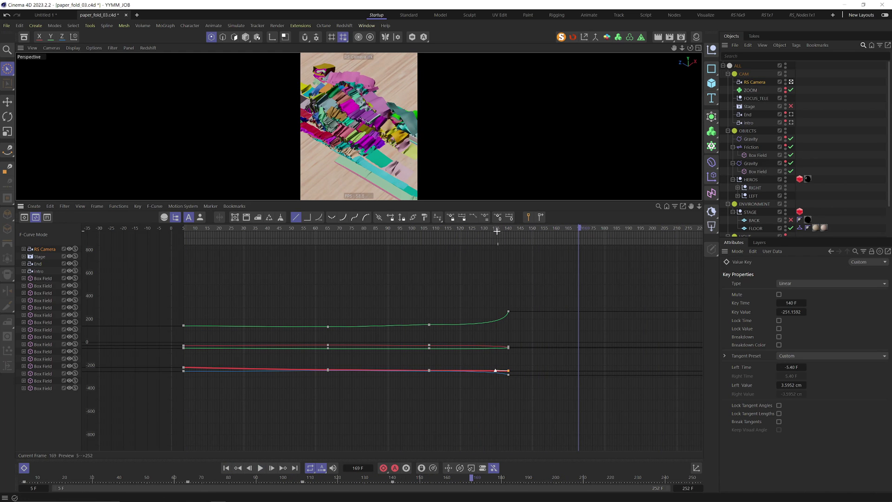
mouse_move(501, 230)
left_mouse_down()
mouse_move(492, 233)
mouse_move(510, 239)
mouse_move(505, 244)
left_mouse_up()
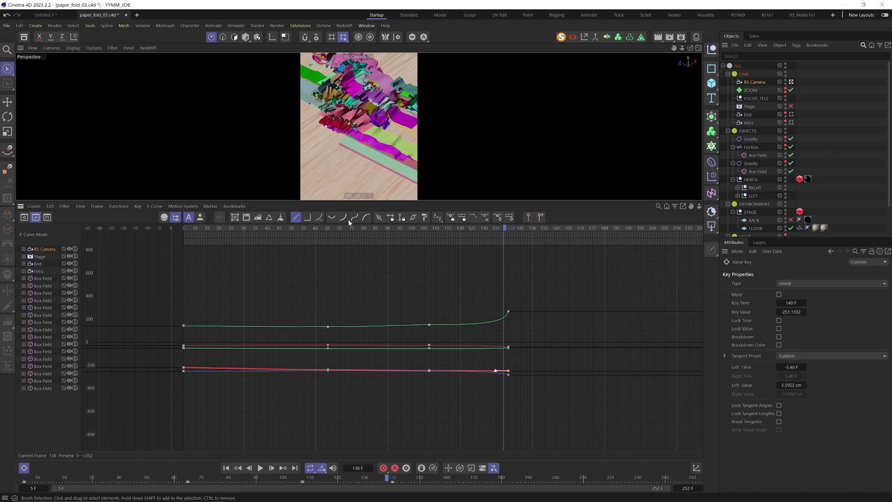
Refine the left tangent of the Position Y key at frame 140 to -1.32 F and about -64.43 cm
right_click_drag(514, 317, 514, 360, "alt")
middle_click_drag(492, 388, 447, 303, "alt")
right_click_drag(493, 388, 492, 428, "alt")
left_click(460, 374)
right_click_drag(455, 304, 464, 259, "alt")
middle_click_drag(416, 253, 411, 348, "alt")
left_click_drag(430, 297, 470, 326)
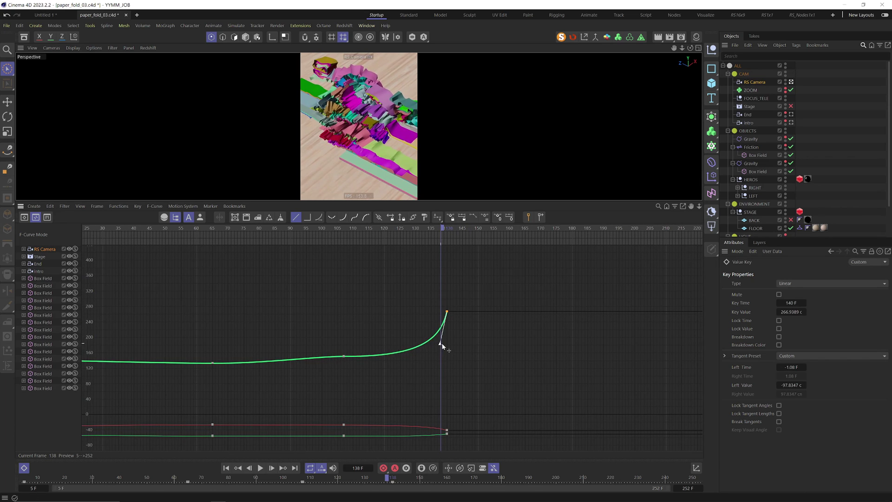
left_click_drag(442, 345, 447, 331)
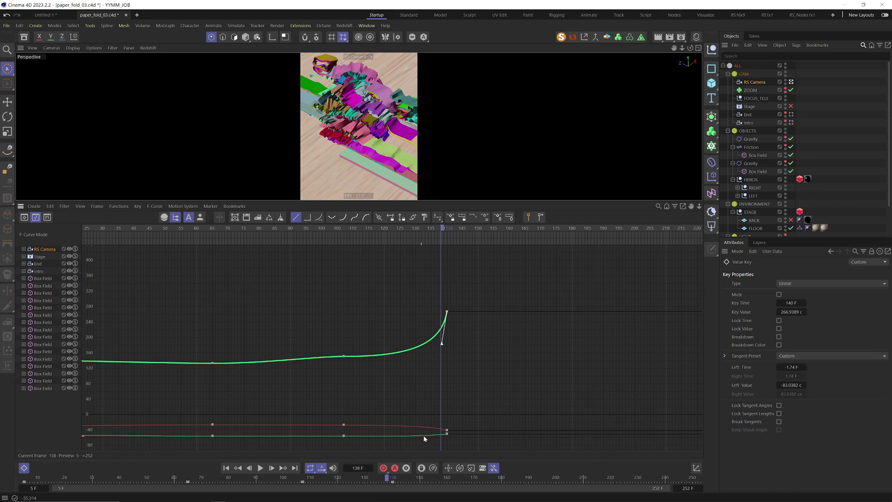
right_click_drag(442, 428, 455, 418, "alt")
middle_click_drag(455, 418, 428, 375, "alt")
middle_click_drag(427, 318, 406, 483, "alt")
right_click_drag(405, 293, 363, 277, "alt")
middle_click_drag(364, 279, 359, 414, "alt")
left_click_drag(400, 376, 401, 363)
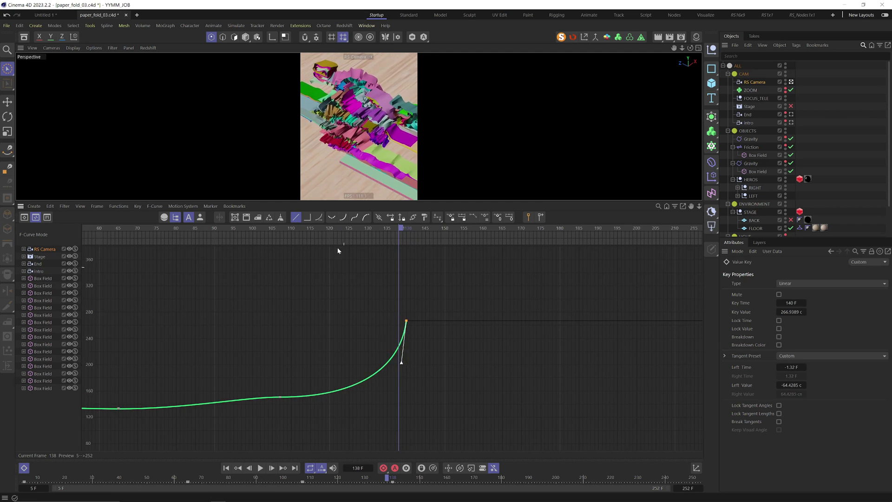
Scrub and play the camera move between about frame 93 and frame 140 to review the final acceleration
left_click_drag(286, 230, 226, 231)
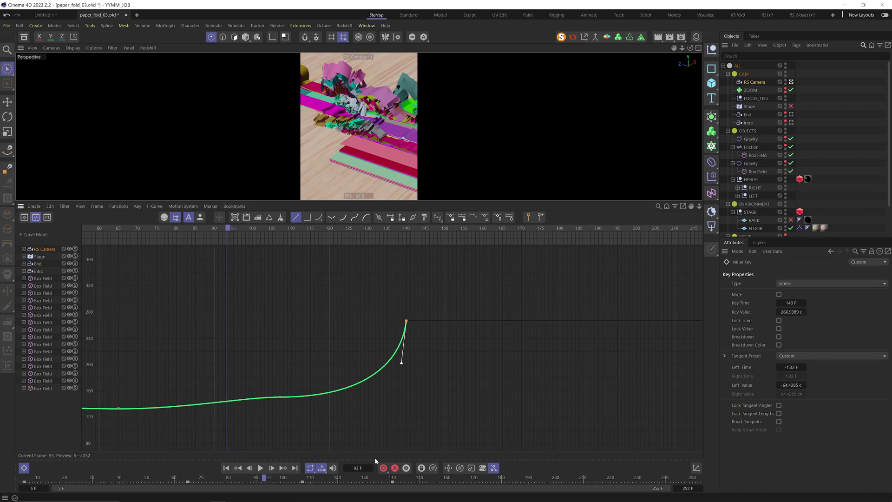
left_click(260, 468)
left_click_drag(348, 232, 234, 231)
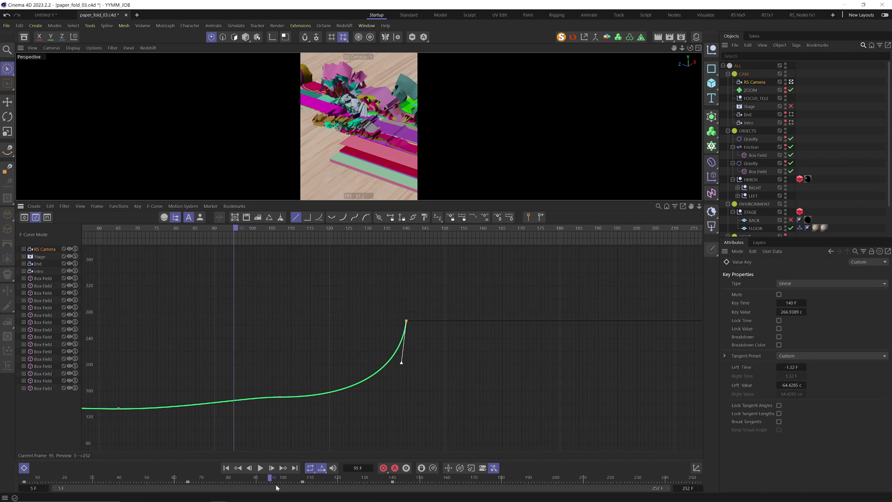
left_click(260, 468)
mouse_move(404, 236)
left_mouse_down()
mouse_move(475, 230)
mouse_move(405, 241)
left_mouse_up()
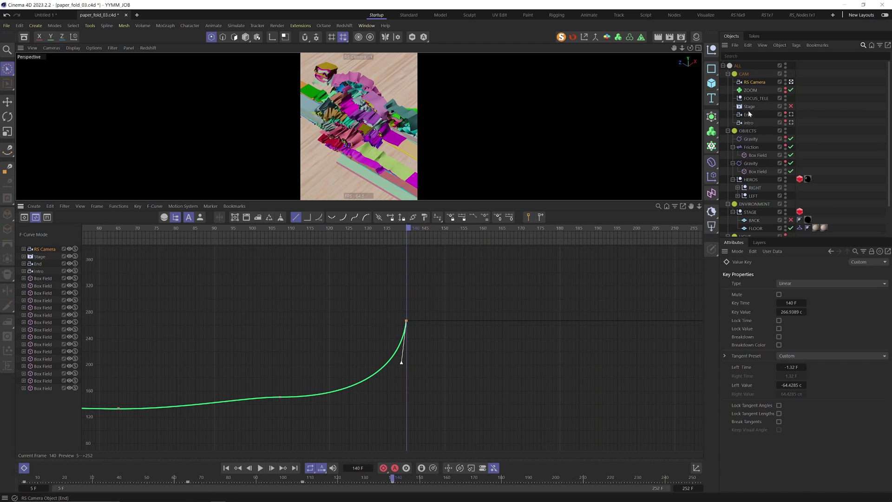
Create a Stage object named S_02
key("shift+c")
type("stage")
key("Return")
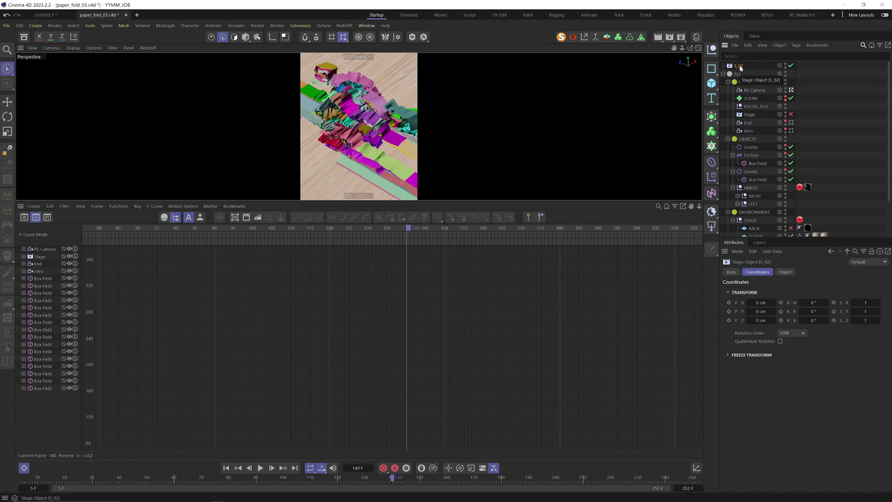
Move the S_02 stage into the CAM group, and rename the RS Camera to INTRO
left_click(753, 90)
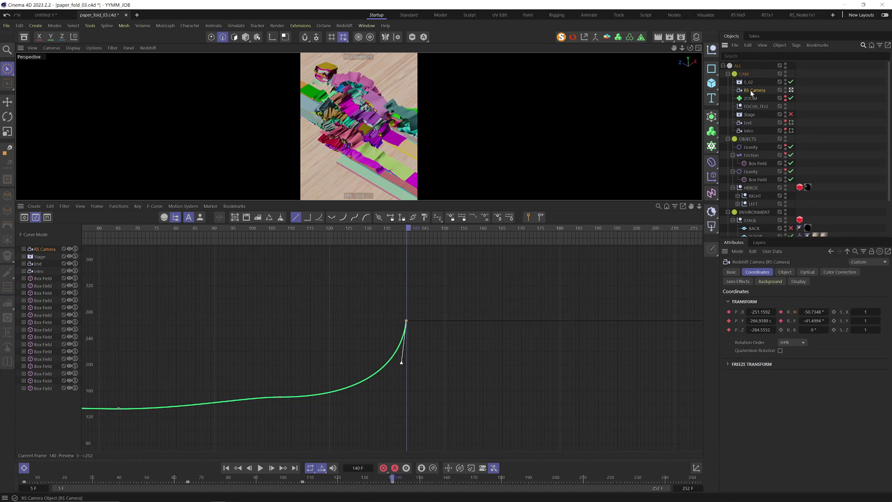
double_click(752, 90)
type("INTRO")
key("Return")
Assign the INTRO camera to the S_02 stage and keyframe the assignment at frame 140
left_click(746, 83)
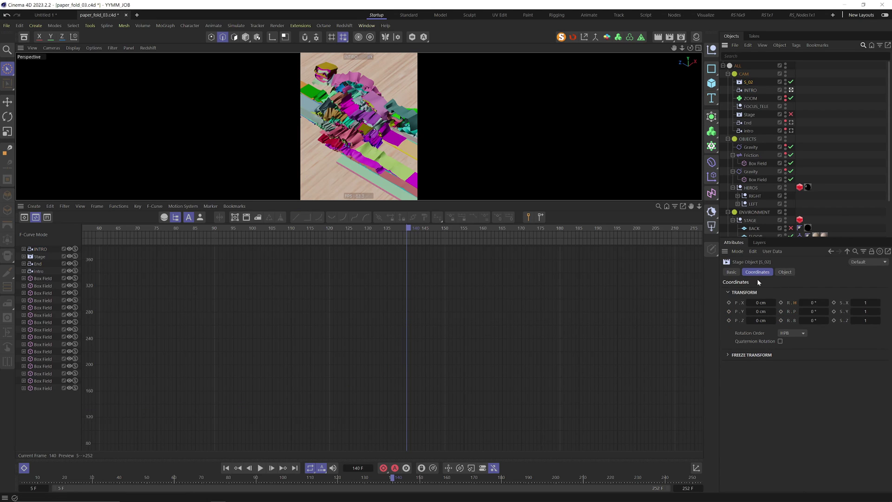
left_click(784, 272)
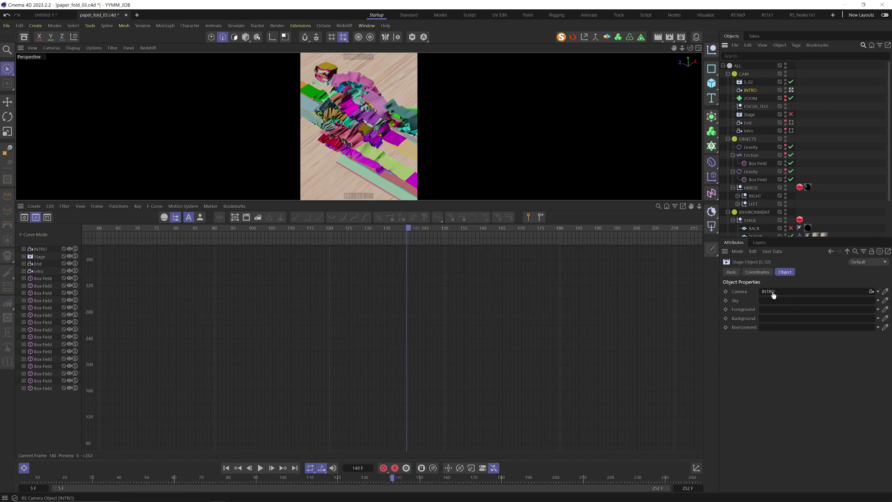
left_click(725, 292)
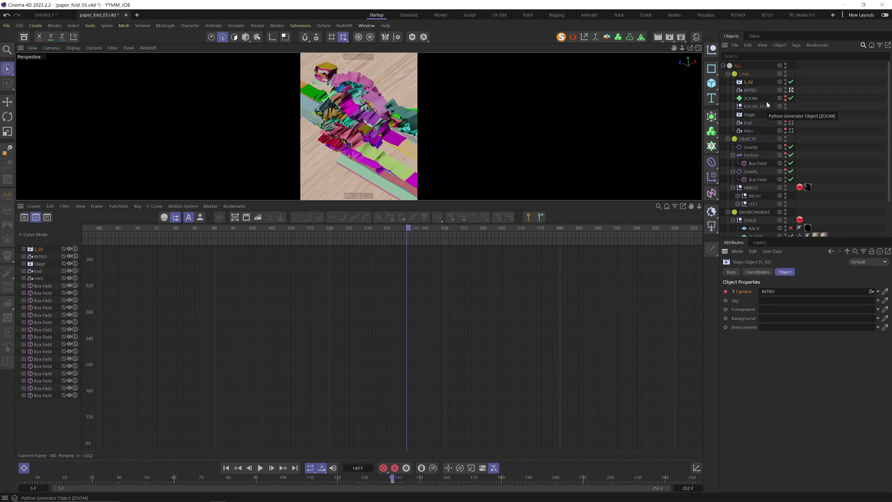
Assign the End camera to the S_02 stage and keyframe the switch at frame 141
left_click(750, 90)
left_click(747, 123)
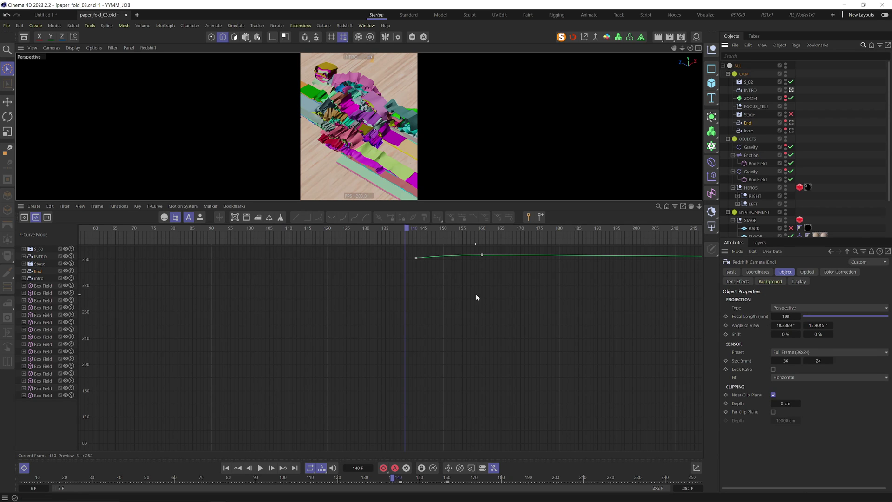
left_click(746, 83)
left_click_drag(751, 148, 760, 234)
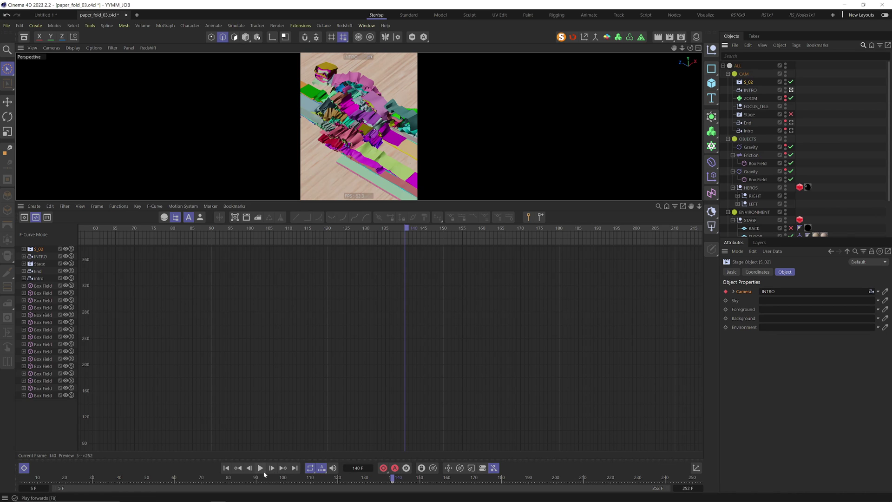
left_click(272, 468)
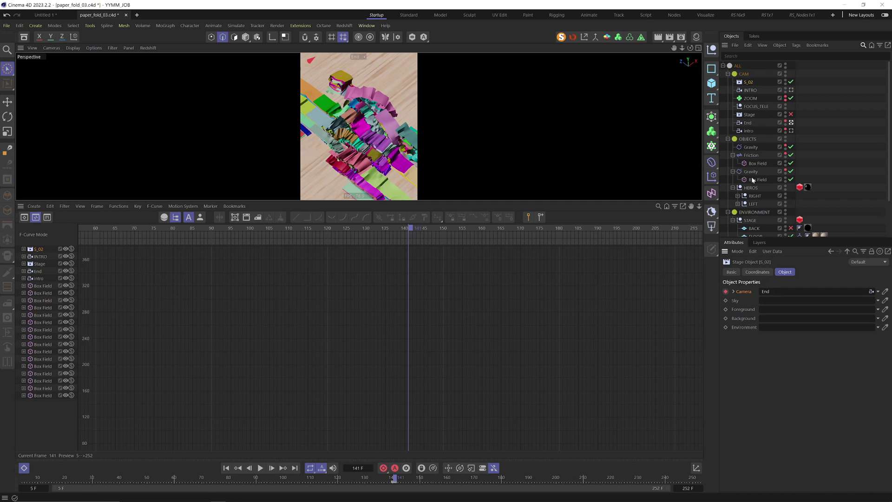
Shift the End camera's keys at frames 143 and 160 two frames earlier so its move starts at frame 141
left_click(747, 123)
key("h")
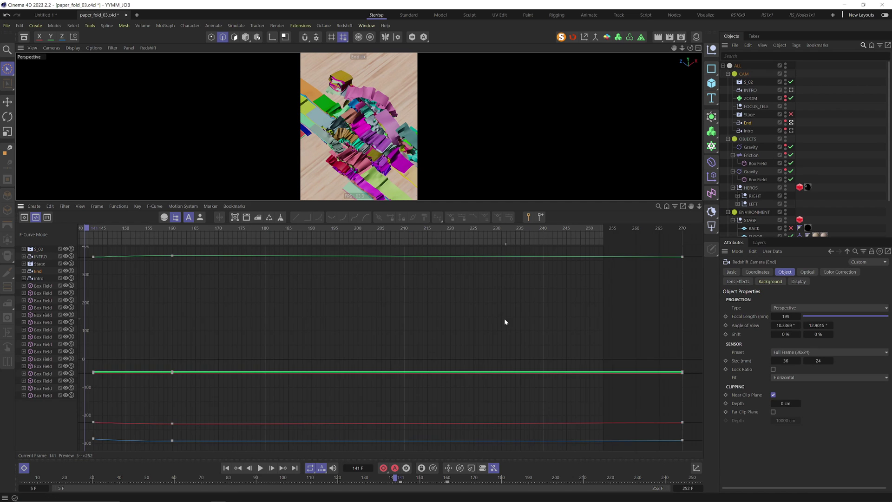
scroll(501, 320, "down", 3)
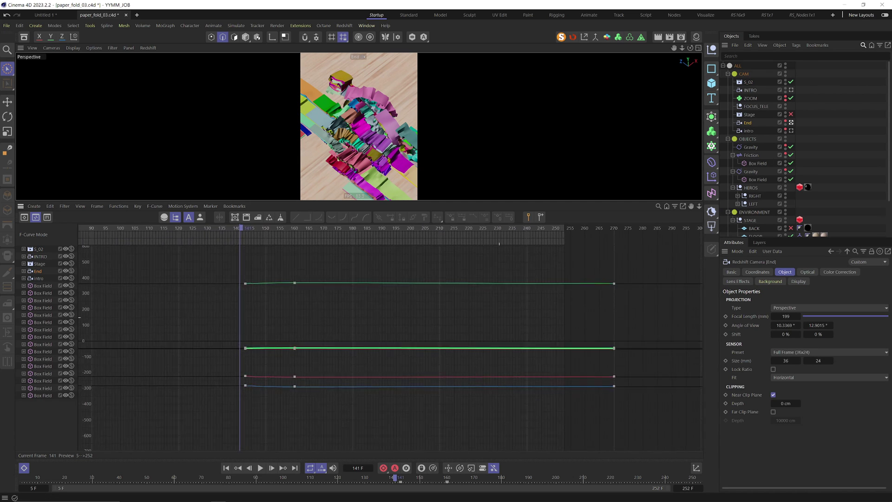
right_click_drag(499, 317, 462, 295, "alt")
scroll(302, 278, "up", 4)
left_click_drag(249, 256, 430, 449)
key("s")
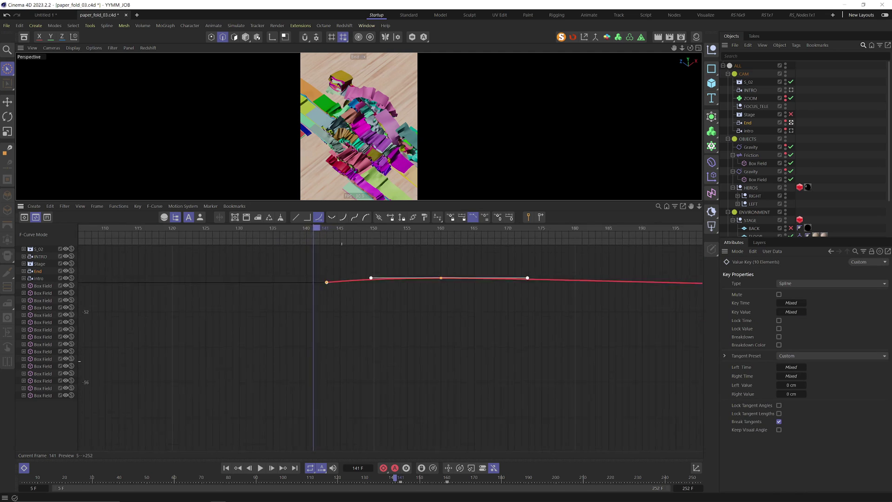
left_click_drag(312, 353, 299, 355)
Play the animation from the first frame, and scrub across the camera switch to frame 142
left_click(224, 468)
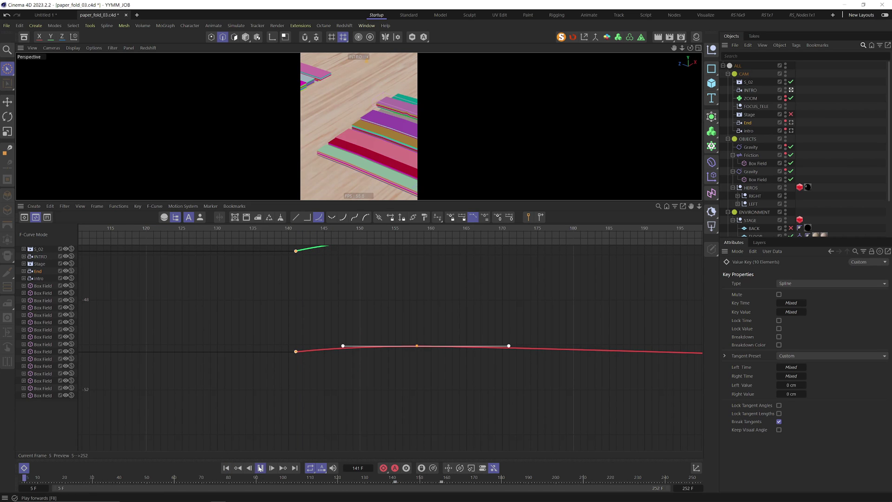
left_click(260, 469)
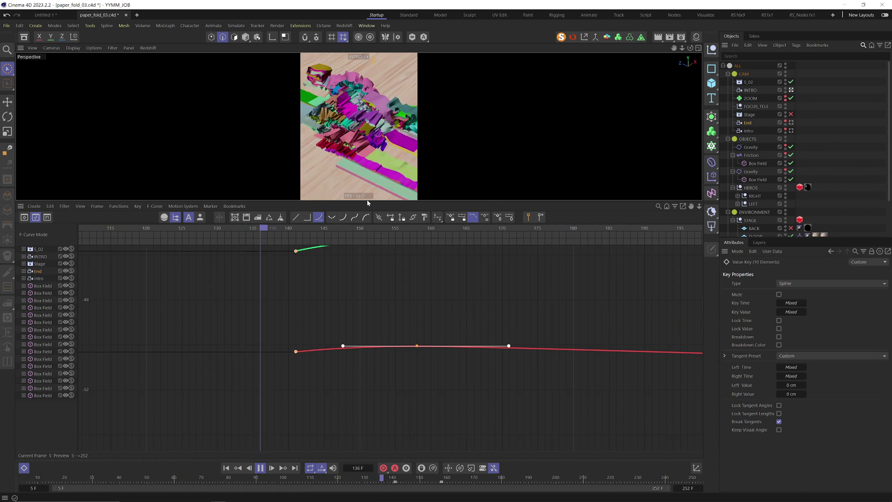
left_click(260, 468)
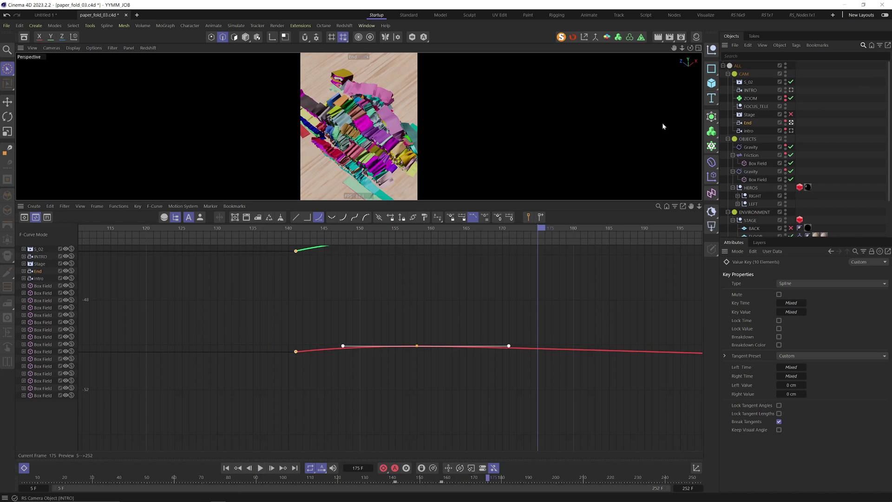
left_click(268, 229)
left_click_drag(268, 250, 308, 259)
Set the focal length of both the End and INTRO cameras to 180 mm
left_click(748, 125)
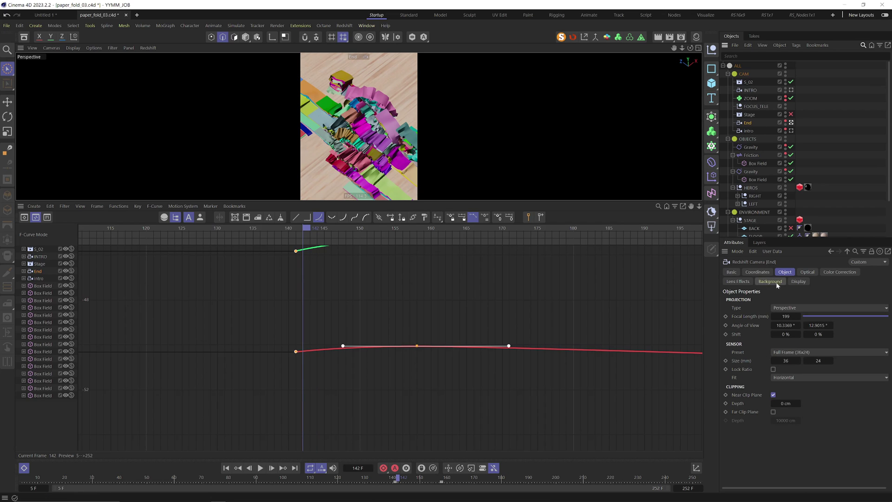
type("180")
key("Return")
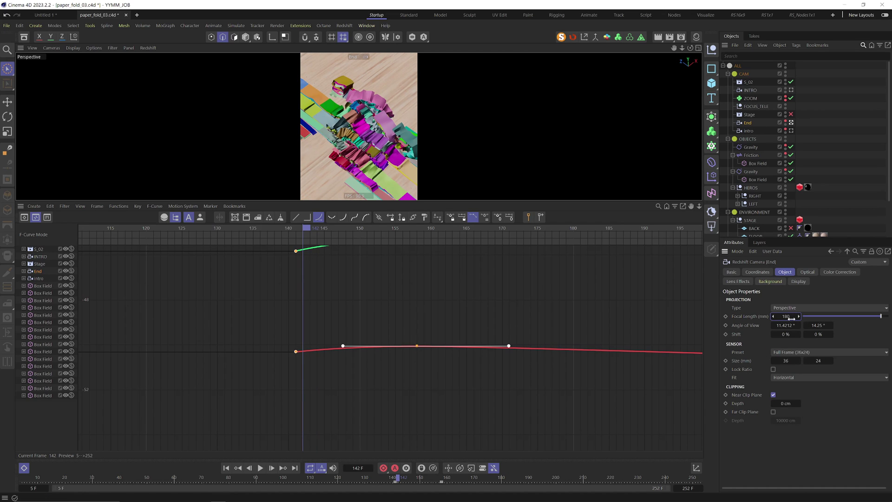
left_click(750, 90)
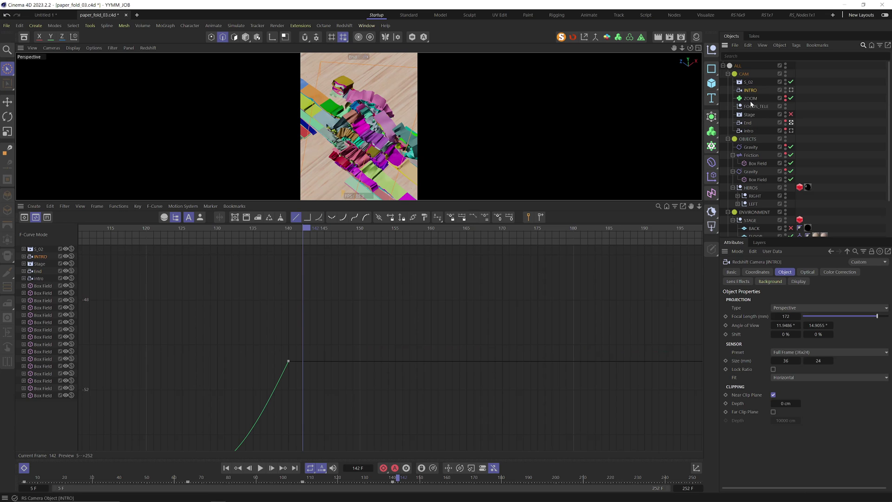
left_click(788, 323)
type("180")
key("Return")
Raise the INTRO camera's Position Y keys at frames 5, 65 and 107 together by about 8 cm
left_click_drag(300, 228, 261, 285)
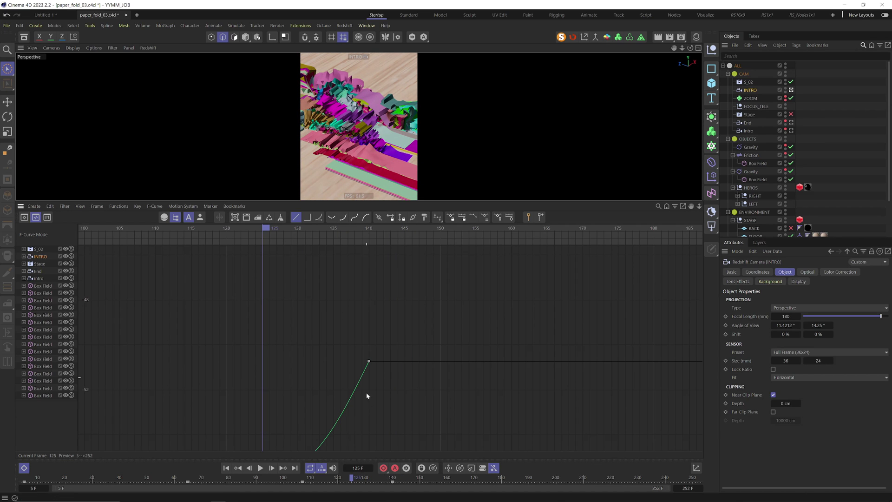
right_click_drag(375, 358, 358, 449, "alt")
middle_click_drag(398, 265, 497, 253, "alt")
right_click_drag(498, 252, 499, 228, "alt")
left_click(390, 370)
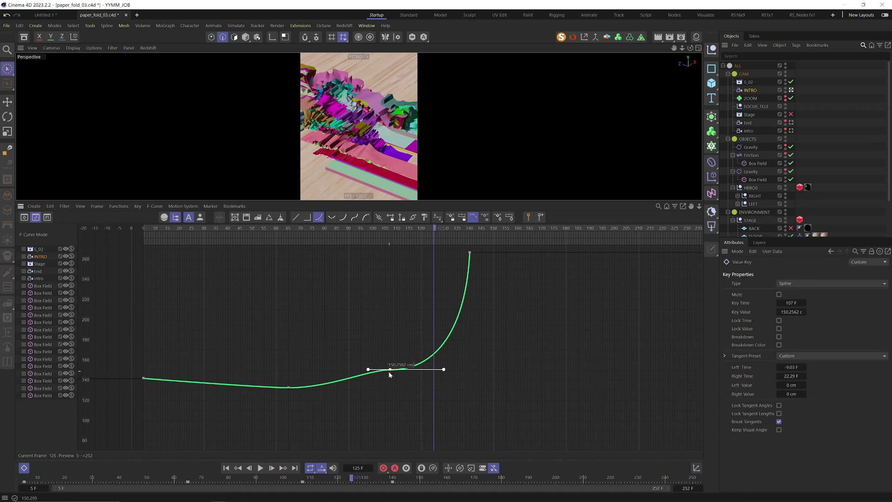
left_click_drag(453, 233, 389, 236)
left_click_drag(136, 328, 420, 436)
mouse_move(390, 369)
left_mouse_down()
mouse_move(394, 348)
mouse_move(392, 377)
mouse_move(395, 342)
mouse_move(396, 364)
left_mouse_up()
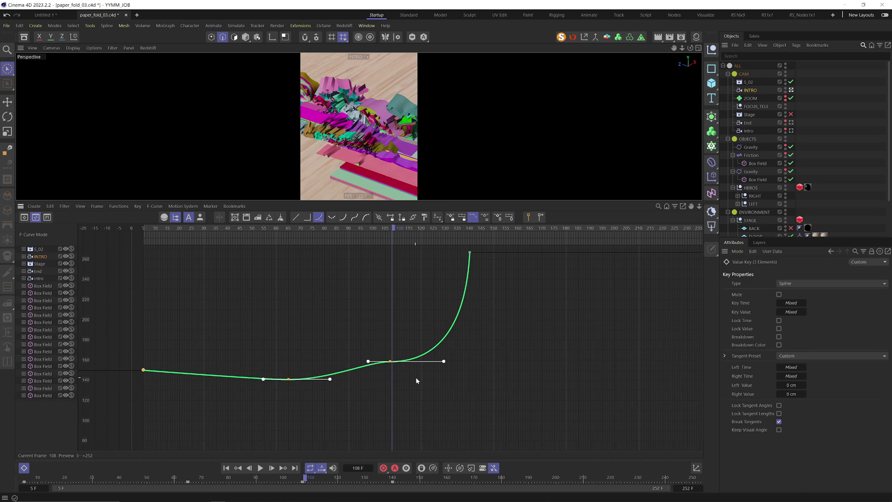
Set the INTRO camera's Position Z keys to about -252.68 cm at frame 107 and -256.08 cm at frame 65
right_click_drag(416, 377, 418, 441, "alt")
middle_click_drag(417, 444, 401, 408, "alt")
right_click_drag(399, 381, 402, 335, "alt")
middle_click_drag(331, 260, 318, 390, "alt")
right_click_drag(318, 390, 318, 347, "alt")
middle_click_drag(360, 356, 348, 325, "alt")
left_click_drag(241, 289, 374, 322)
left_click(369, 321)
left_click(375, 306)
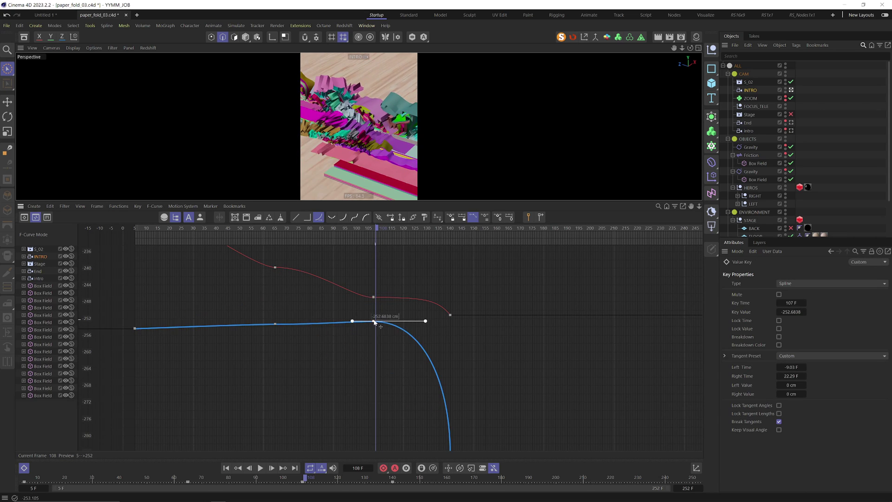
left_click_drag(275, 324, 276, 335)
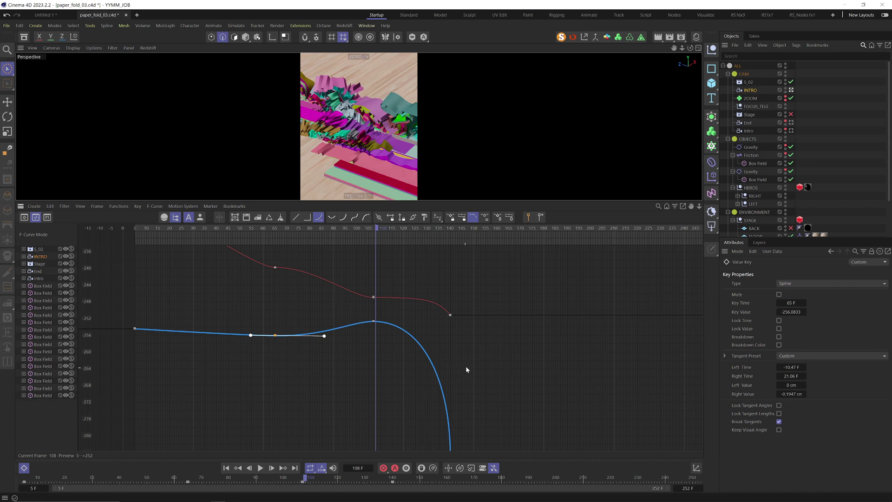
Raise the Position Z key at frame 140 to about -269.95 cm and adjust its left tangent
middle_click_drag(466, 364, 425, 332, "alt")
left_click(409, 421)
left_click_drag(411, 229, 374, 229)
left_click_drag(409, 357, 408, 381)
left_click_drag(408, 242, 405, 245)
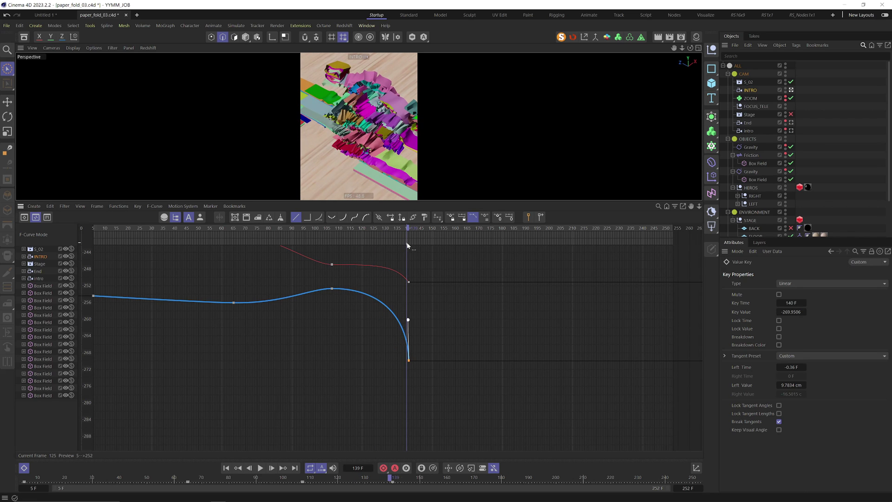
right_click_drag(396, 272, 396, 272, "alt")
left_click_drag(405, 330, 403, 331)
Raise the Position X keys to about -238 cm at frame 107 and about -244 cm at frame 140
middle_click_drag(412, 298, 436, 353, "alt")
left_click_drag(334, 233, 340, 238)
left_click(339, 323)
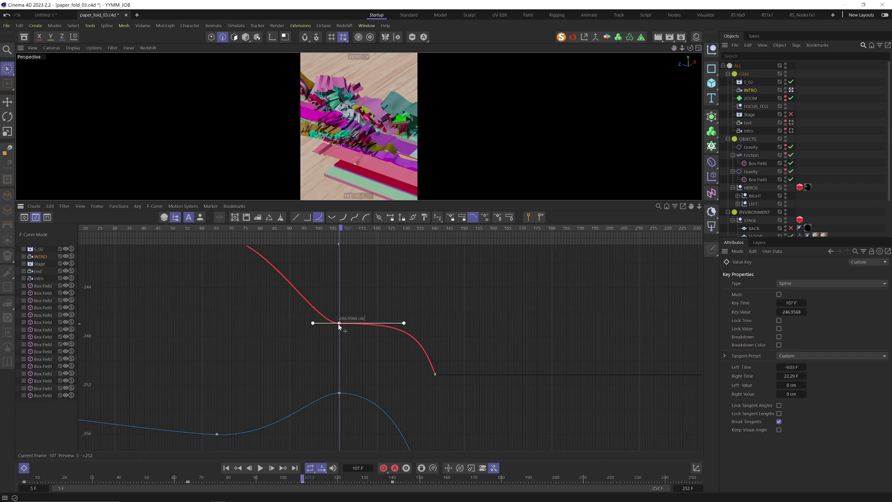
left_click(420, 439)
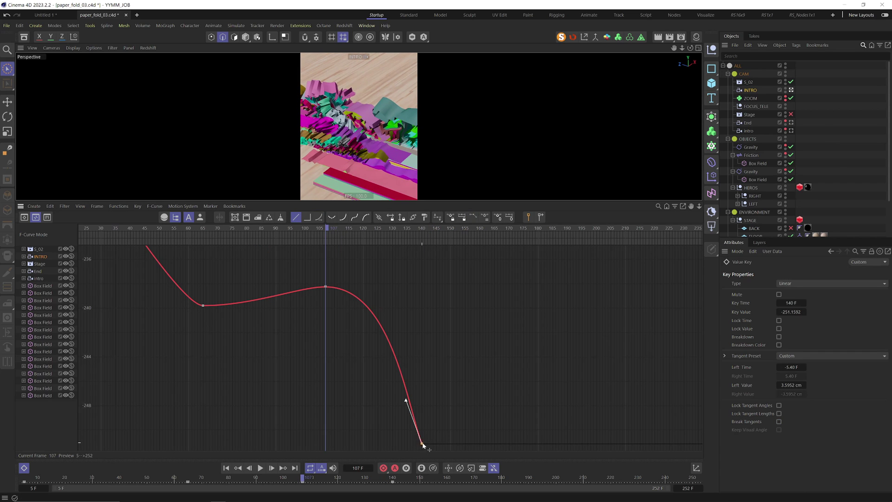
left_click_drag(423, 446, 422, 358)
Set the Position X key at frame 65 to about -236.14 cm and lengthen its left tangent to -16.71 F
left_click(203, 305)
left_click_drag(248, 233, 230, 236)
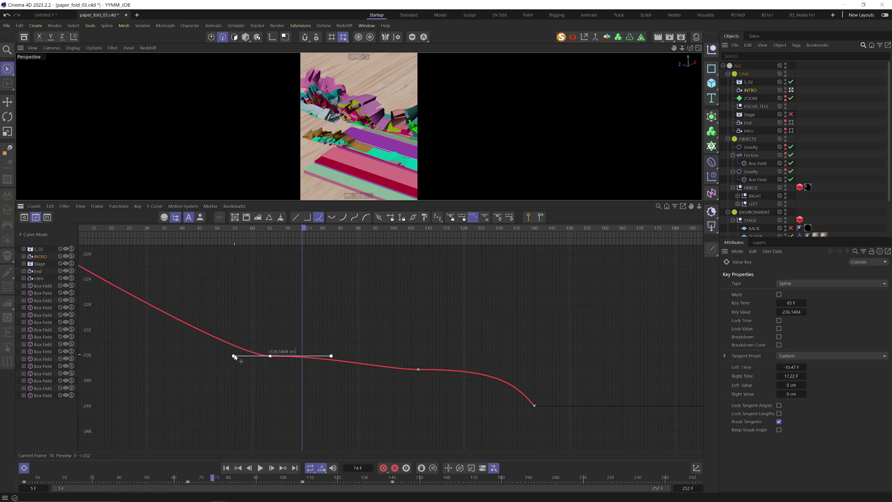
left_click_drag(234, 356, 222, 357)
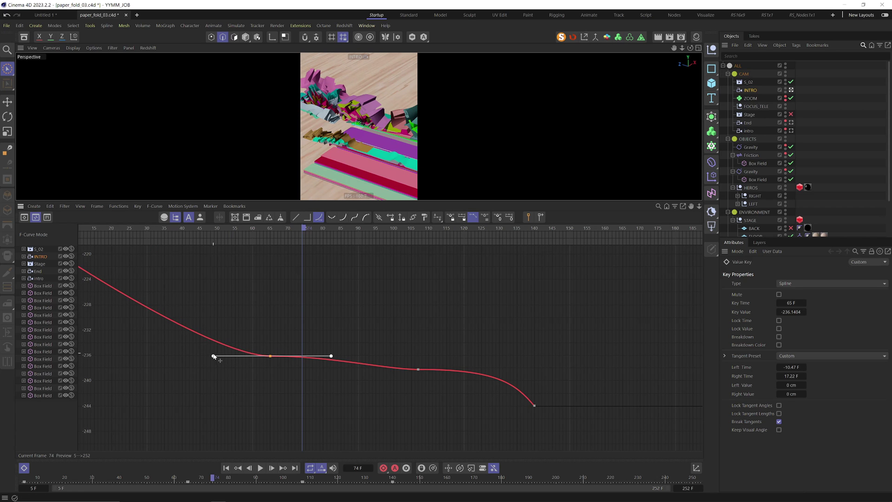
Nudge the Rotation P key at frame 107, and set the frame 140 key to about -36.32° with a left tangent of -5.37 F and 3.8165°
right_click_drag(349, 262, 355, 291, "alt")
middle_click_drag(327, 272, 357, 372, "alt")
right_click_drag(370, 262, 375, 307, "alt")
middle_click_drag(369, 262, 361, 420, "alt")
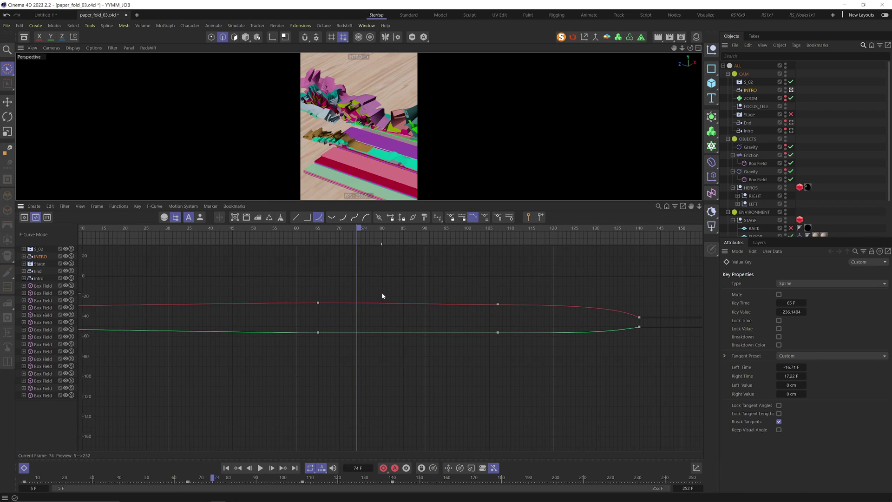
right_click_drag(372, 310, 373, 272, "alt")
mouse_move(364, 308)
right_mouse_down("alt")
mouse_move(364, 358)
mouse_move(364, 305)
right_mouse_up("alt")
left_click_drag(295, 270, 599, 312)
left_click_drag(496, 288, 495, 290)
left_click_drag(548, 227, 635, 246)
left_click_drag(634, 359, 636, 325)
left_click_drag(621, 287, 612, 307)
left_click_drag(517, 228, 636, 311)
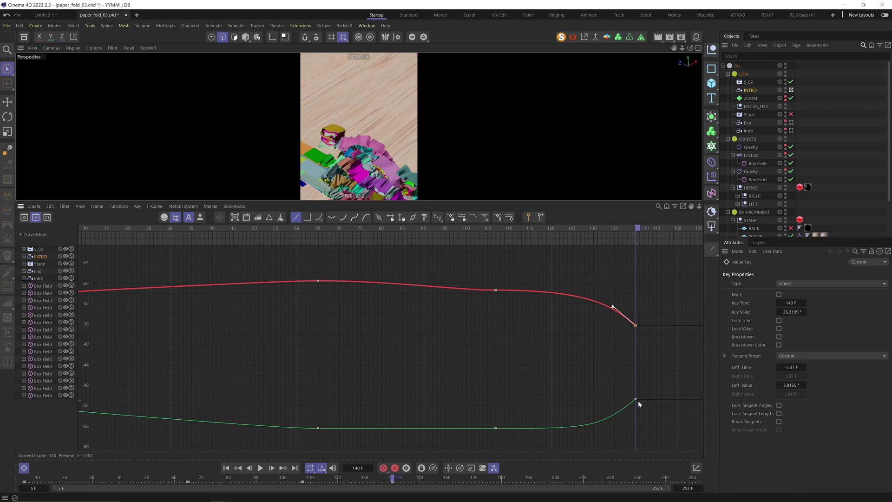
Set the Rotation H key at frame 140 to about -54.16° with a left tangent of -9.18 F and -2.5667°, and scrub to frame 65
left_click_drag(636, 399, 636, 417)
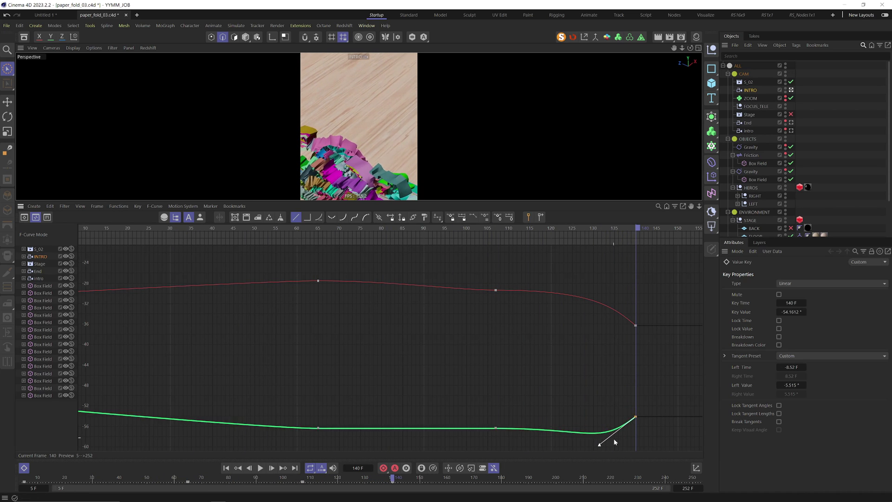
left_click_drag(599, 446, 595, 432)
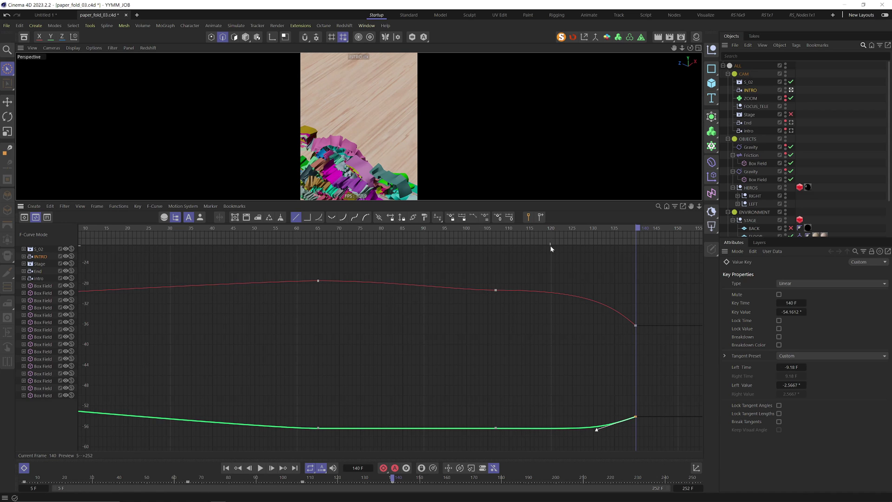
left_click_drag(563, 236, 338, 281)
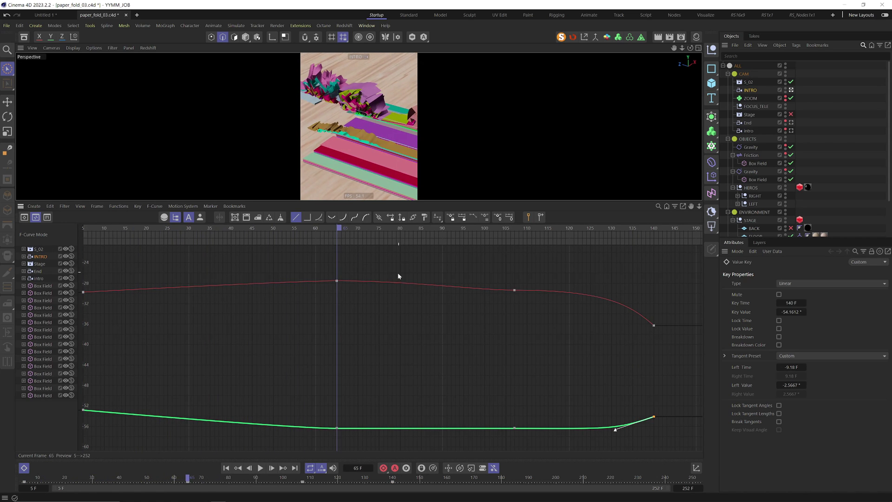
Raise the Position Y key at frame 65 to about 144.81 cm
right_click_drag(390, 276, 372, 204, "alt")
middle_click_drag(371, 204, 453, 330, "alt")
left_click(427, 391)
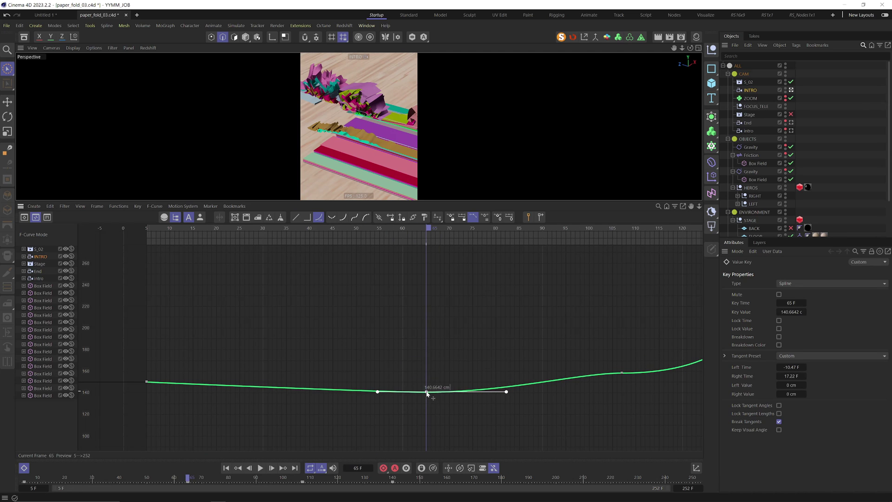
left_click_drag(427, 393, 427, 390)
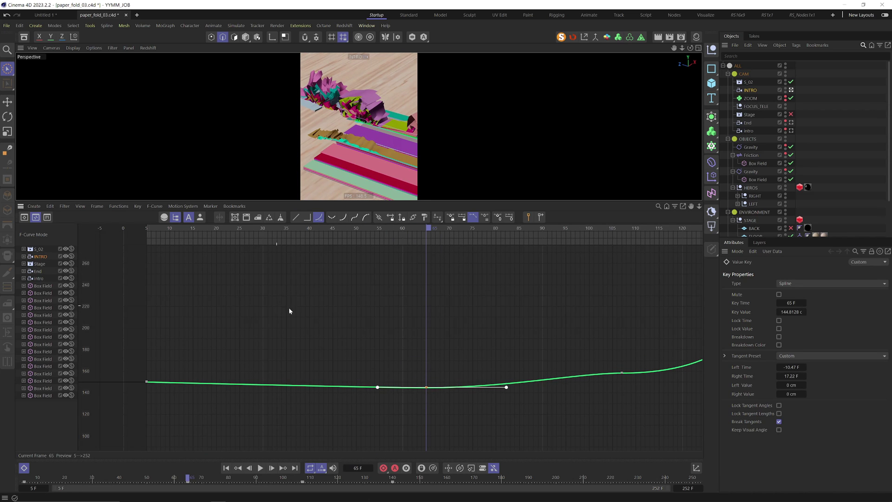
Raise the Position Z key at frame 65 to about -247 cm
right_click_drag(407, 371, 421, 325, "alt")
mouse_move(405, 380)
middle_mouse_down("alt")
mouse_move(380, 147)
mouse_move(417, 388)
middle_mouse_up("alt")
right_click_drag(440, 420, 443, 460, "alt")
middle_click_drag(438, 420, 417, 277, "alt")
right_click_drag(410, 400, 413, 388, "alt")
middle_click_drag(409, 401, 402, 299, "alt")
right_click_drag(404, 399, 406, 333, "alt")
left_click(385, 367)
left_click_drag(387, 370, 382, 342)
Raise the Position Z key at frame 5 to about -226.79 cm, and play the animation to check the framing
middle_click_drag(382, 344, 490, 372, "alt")
right_click_drag(382, 344, 379, 371, "alt")
left_click(146, 387)
left_click_drag(165, 228, 146, 229)
left_click_drag(145, 386, 146, 334)
left_click(260, 468)
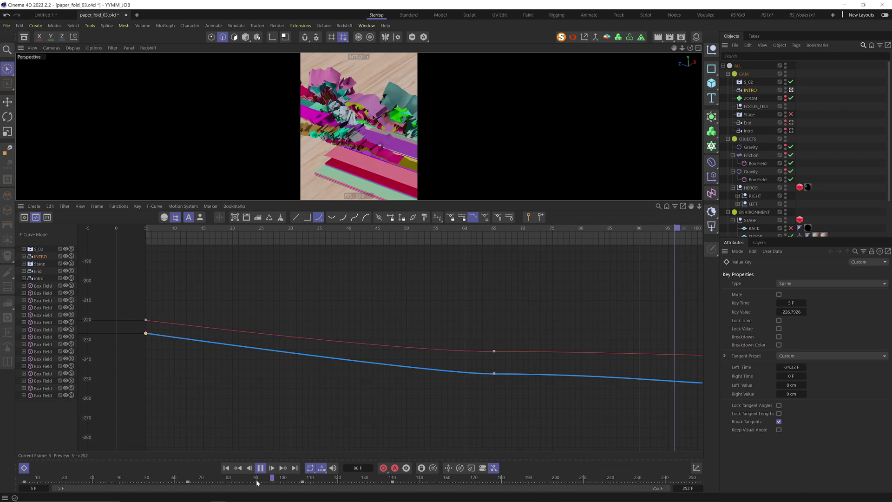
Stop playback and raise the INTRO camera's Position Z key at frame 65 to about -243 cm
left_click(260, 467)
right_click_drag(498, 328, 474, 367, "alt")
right_click_drag(259, 337, 246, 342, "alt")
left_click(500, 378)
middle_click_drag(501, 377, 275, 373)
left_click_drag(276, 374, 276, 361)
Set the left tangent of the Position Z key at frame 140 to -1.65 F and about 7.73 cm, and play the animation
left_click_drag(442, 374, 598, 379)
left_click(569, 422)
left_click(261, 469)
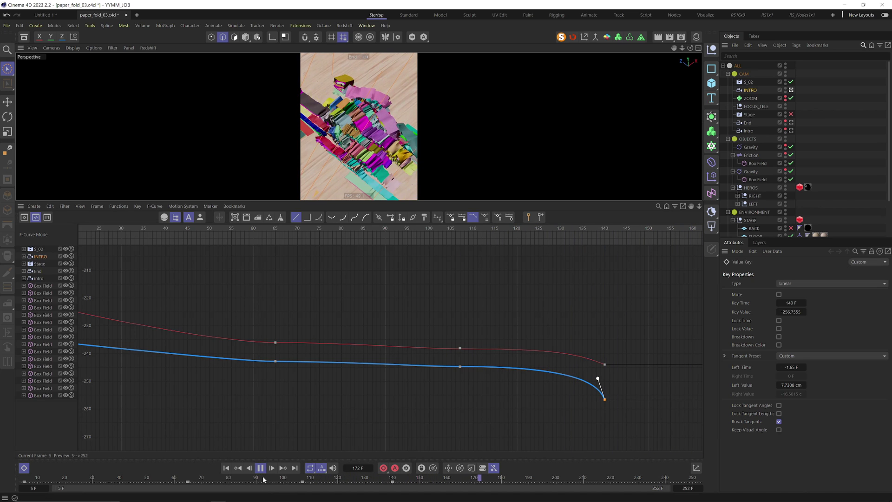
left_click(261, 469)
Lower the Rotation P key at frame 140 to about -38.52° and set its left tangent to -4.26 F and 4.642°
left_click_drag(556, 228, 592, 229)
key("h")
middle_click_drag(581, 410, 569, 388, "alt")
right_click_drag(569, 388, 576, 297, "alt")
middle_click_drag(576, 297, 573, 364, "alt")
left_click(554, 405)
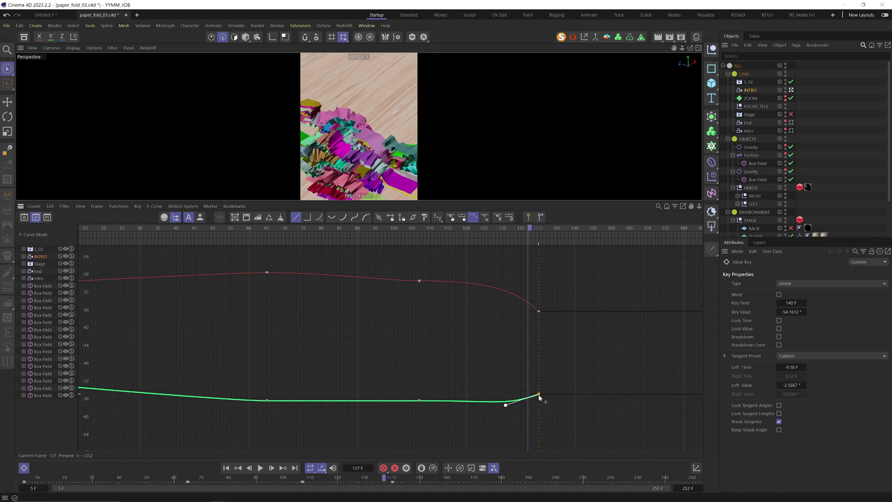
left_click(538, 310)
left_click_drag(540, 311, 540, 320)
mouse_move(528, 289)
left_mouse_down()
mouse_move(542, 290)
mouse_move(473, 281)
mouse_move(542, 301)
left_mouse_up()
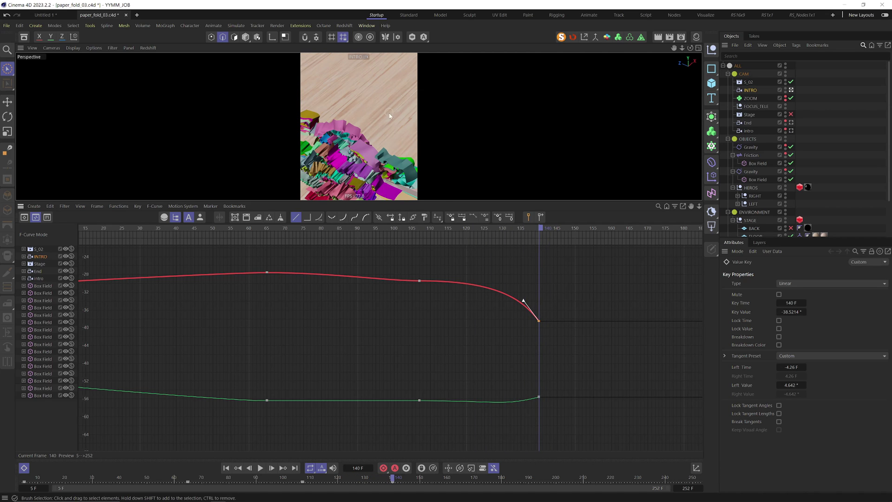
Refine the frame 140 rotation keys, with H at about -55.71° and left tangents of -10.20 F for H and -4.74 F for P
left_click_drag(543, 231, 540, 231)
middle_click_drag(537, 303, 543, 475, "alt")
right_click_drag(516, 297, 522, 418, "alt")
middle_click_drag(539, 394, 519, 277, "alt")
right_click_drag(529, 305, 531, 237, "alt")
left_click_drag(529, 306, 517, 345)
right_click_drag(536, 332, 537, 288, "alt")
mouse_move(536, 332)
left_mouse_down()
mouse_move(520, 341)
mouse_move(528, 327)
left_mouse_up()
left_click_drag(534, 413, 528, 393)
right_click_drag(528, 393, 527, 432, "alt")
left_click_drag(504, 354, 489, 367)
middle_click_drag(516, 270, 508, 337, "alt")
mouse_move(495, 336)
left_mouse_down()
mouse_move(482, 350)
mouse_move(489, 334)
left_mouse_up()
left_click_drag(469, 311, 467, 313)
Lower the Position Y key at frame 140 to about 208.41 cm with a left tangent of -3.84 F and -52.72 cm
middle_click_drag(479, 250, 501, 278, "alt")
right_click_drag(501, 277, 506, 316, "alt")
right_click_drag(501, 243, 500, 275, "alt")
middle_click_drag(494, 254, 455, 452, "alt")
right_click_drag(469, 272, 472, 296, "alt")
middle_click_drag(462, 263, 458, 313, "alt")
left_click(468, 307)
left_click_drag(468, 309, 471, 343)
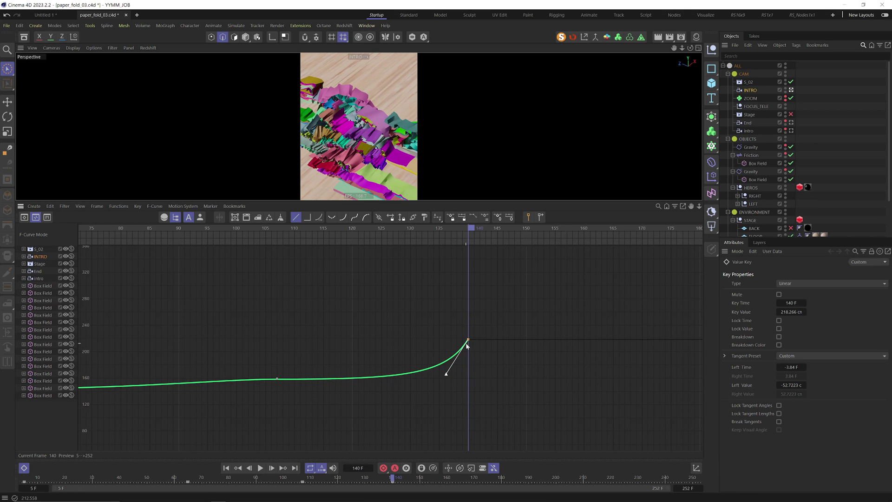
left_click_drag(469, 342, 469, 348)
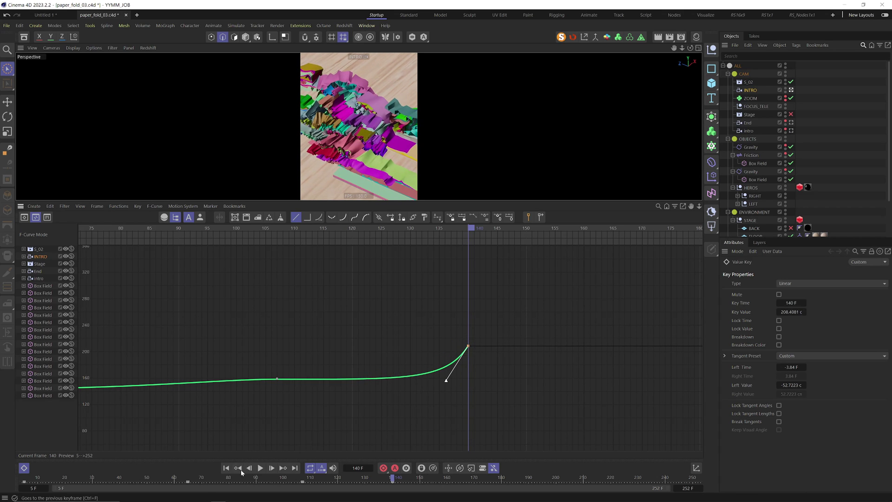
Play the animation from the start and review the cut between the INTRO and End cameras around frame 140
left_click(226, 468)
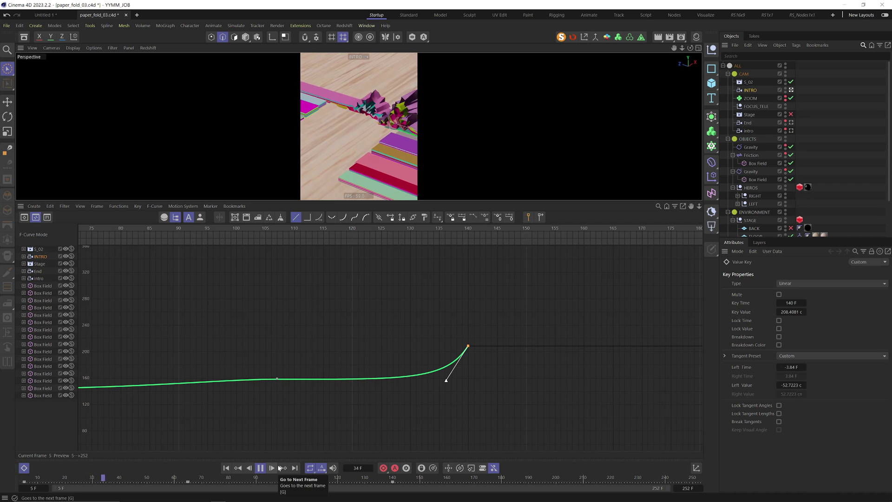
left_click(364, 227)
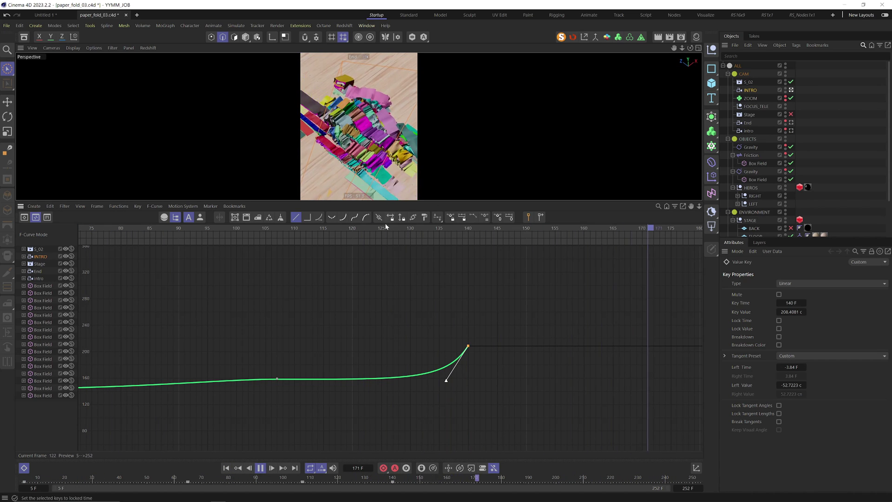
left_click(376, 228)
left_click(405, 226)
left_click(360, 228)
left_click(381, 227)
left_click(261, 468)
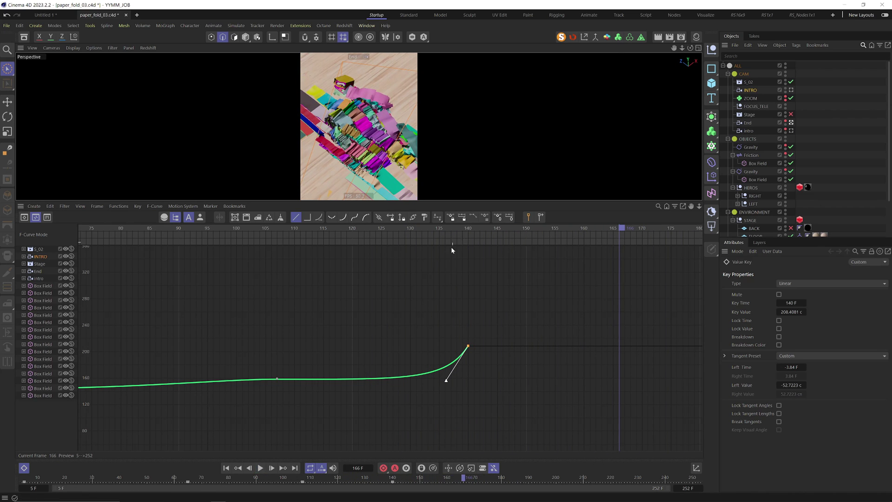
Lower the Position Y key at frame 140 to about 188.58 cm, and lengthen and flatten its left tangent
left_click_drag(462, 234, 433, 231)
right_click_drag(469, 341, 441, 352, "alt")
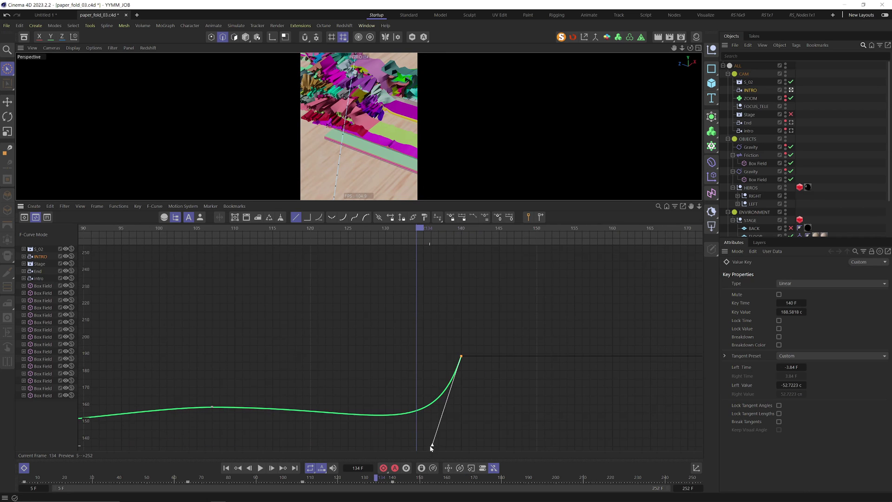
left_click_drag(432, 446, 409, 402)
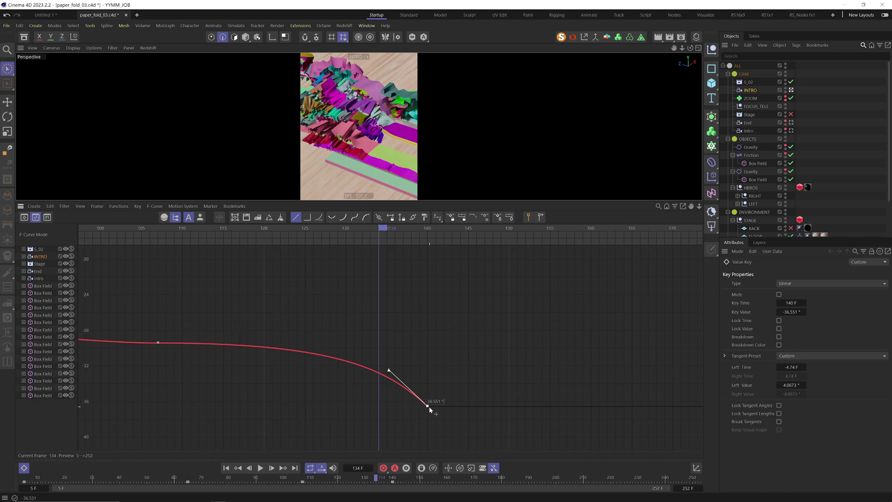
Set the Rotation P key at frame 140 to about -33° with a left tangent of -7.38 F and 2.6012°, checking the cut in playback
left_click_drag(428, 409, 426, 369)
left_click_drag(388, 333, 367, 345)
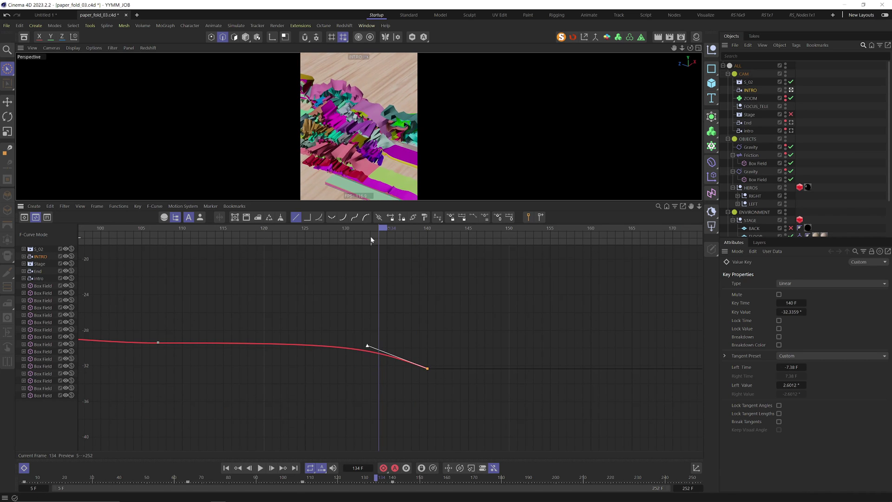
left_click(260, 469)
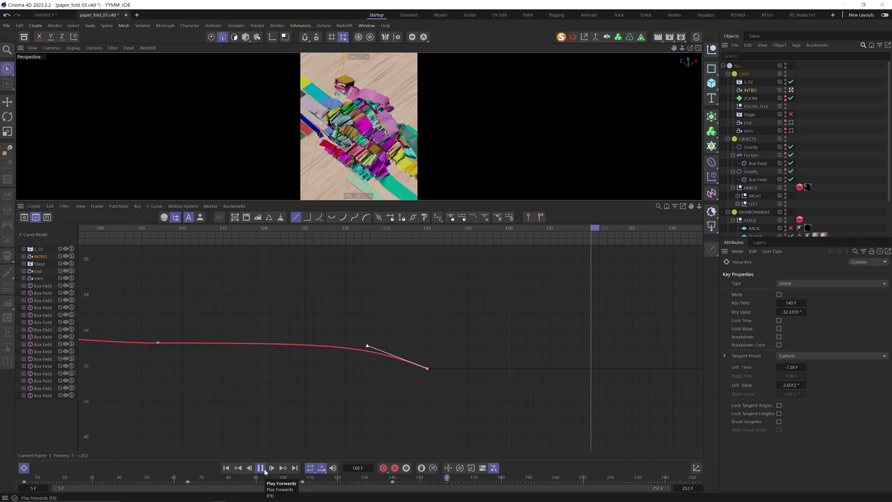
left_click(286, 227)
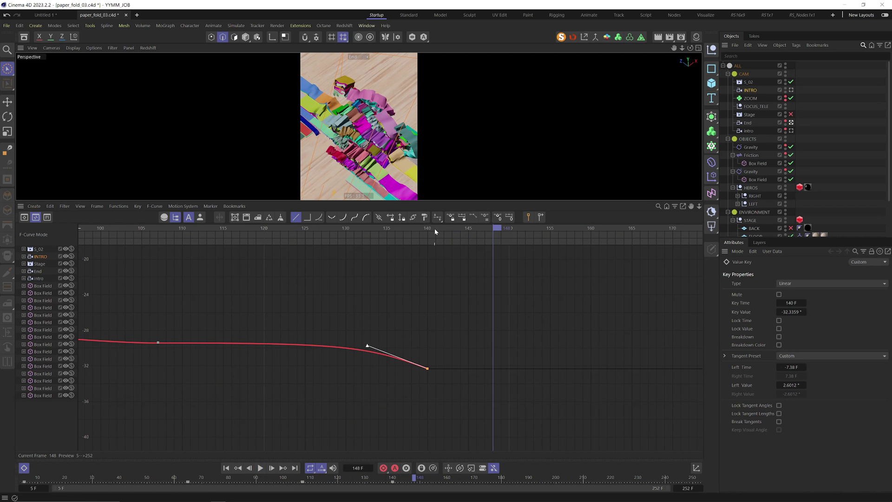
left_click(432, 229)
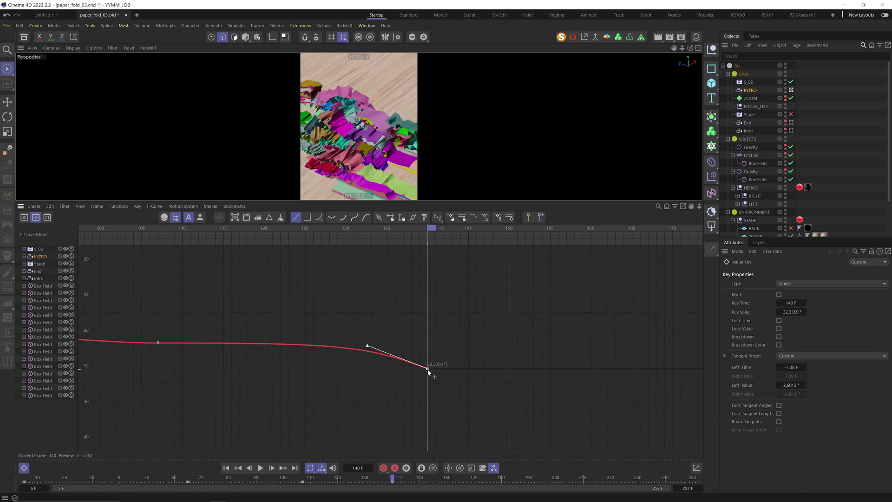
left_click_drag(428, 370, 427, 379)
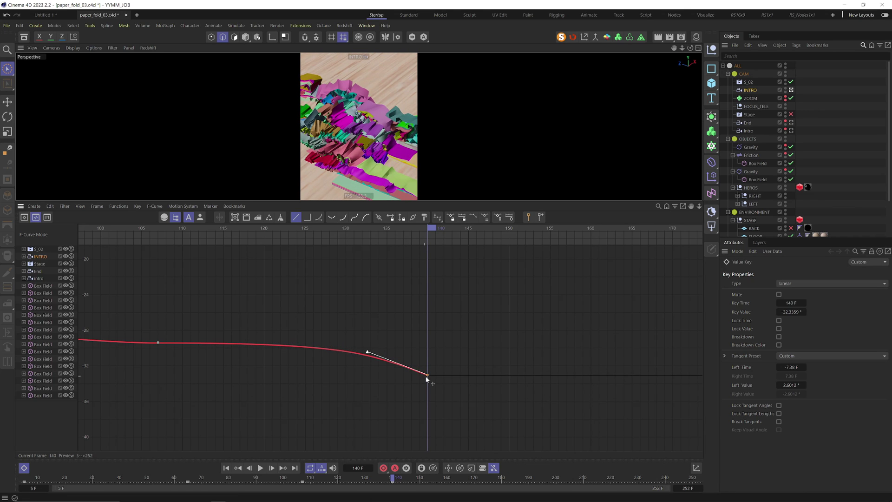
Raise the Rotation H key at frame 140 to about -54.31° and play the animation to check the camera move
middle_click_drag(428, 388, 419, 277, "alt")
middle_click_drag(424, 410, 416, 251, "alt")
right_click_drag(383, 367, 389, 329, "alt")
middle_click_drag(384, 308, 379, 410, "alt")
left_click(409, 369)
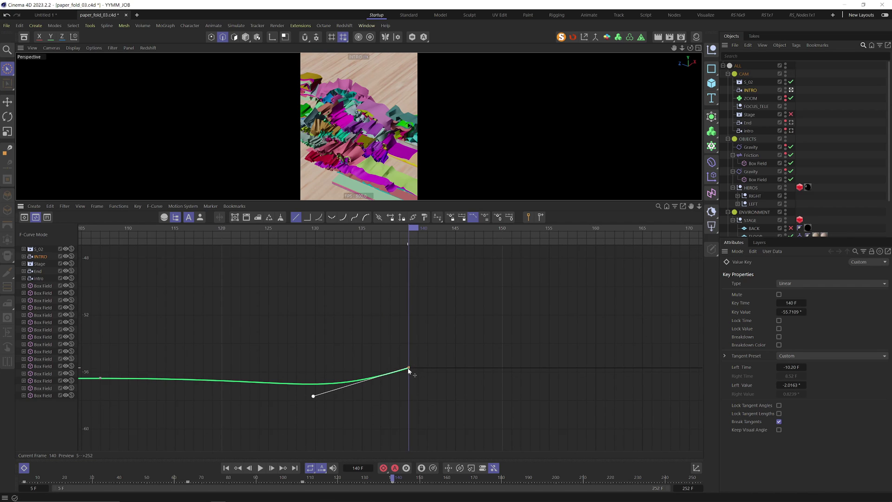
mouse_move(407, 367)
left_mouse_down()
mouse_move(407, 380)
mouse_move(408, 351)
left_mouse_up()
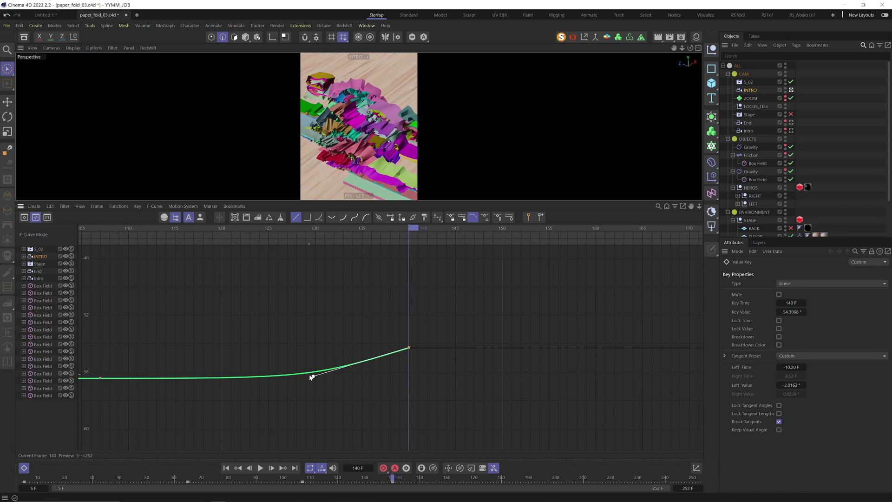
left_click(261, 468)
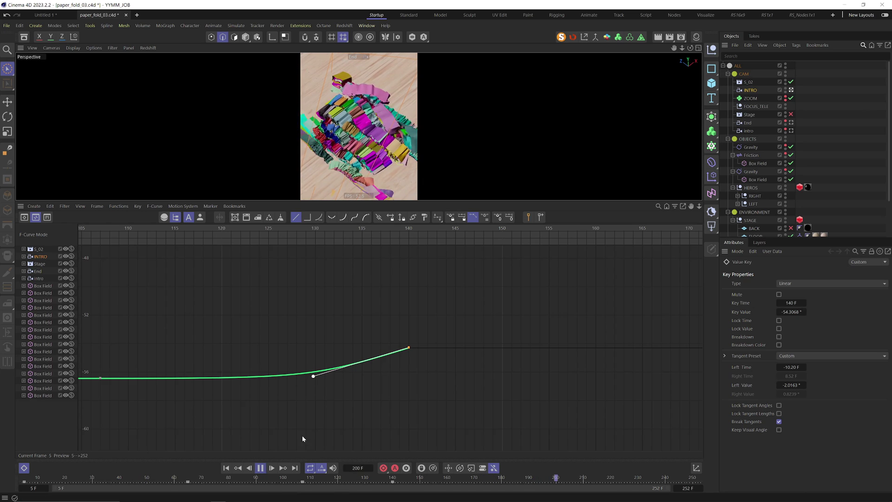
key("F8")
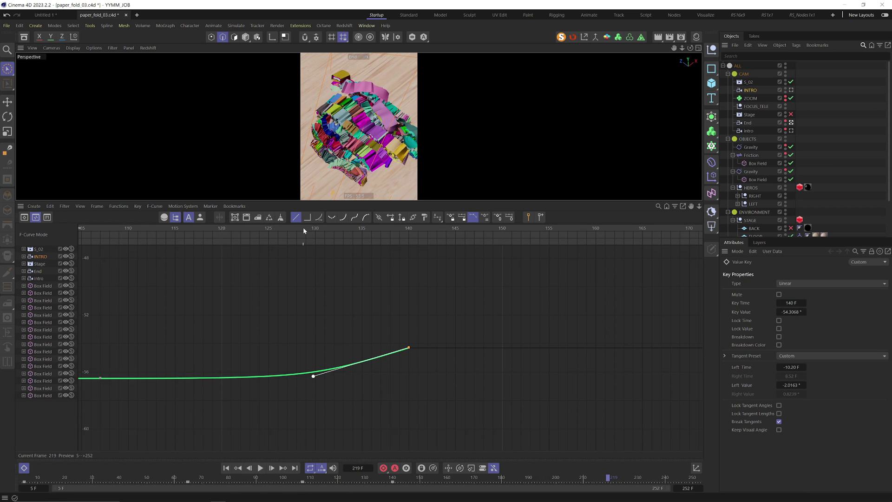
Lower the End camera's Rotation H key at frame 141 to about -47.75°, extend the frame 158 key's left tangent to -13.65 F, and play
left_click_drag(303, 229, 439, 295)
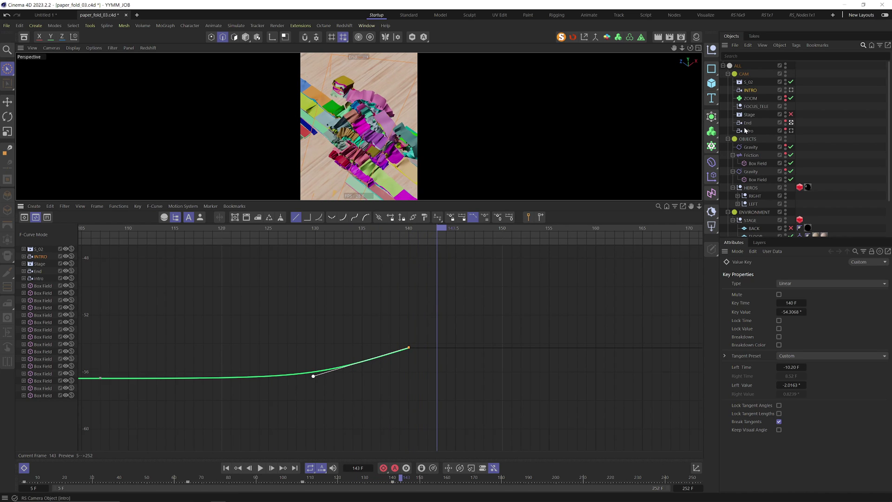
left_click(745, 123)
left_click(419, 287)
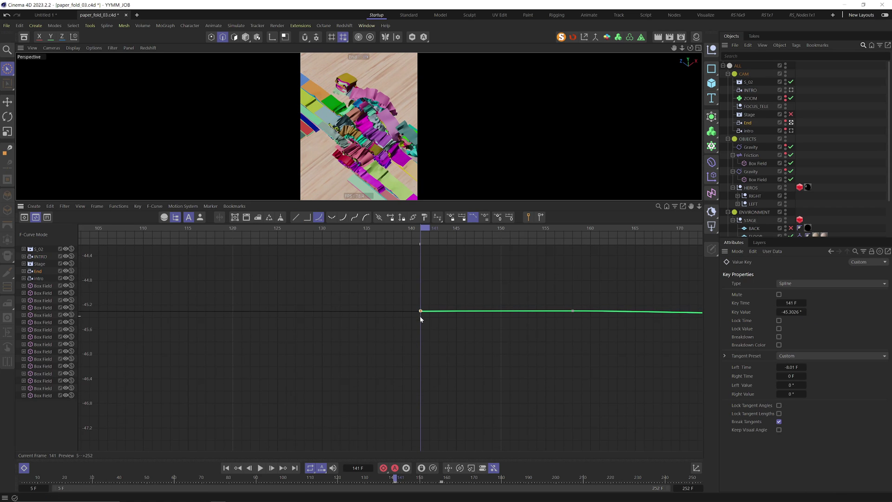
left_click_drag(421, 312, 413, 415)
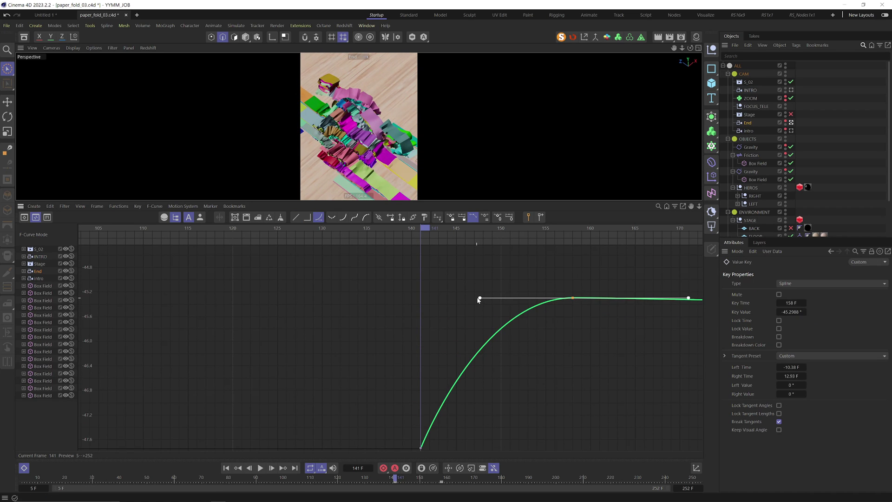
left_click_drag(478, 299, 450, 298)
key("F8")
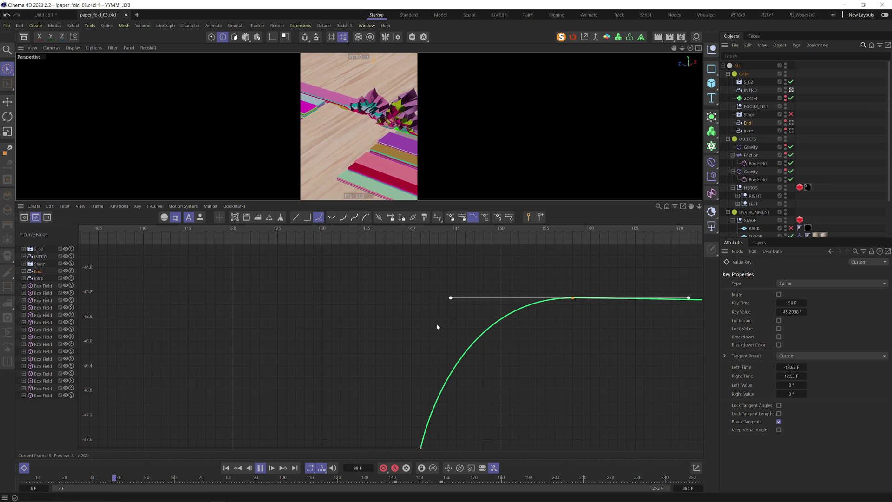
right_click_drag(443, 299, 414, 324, "alt")
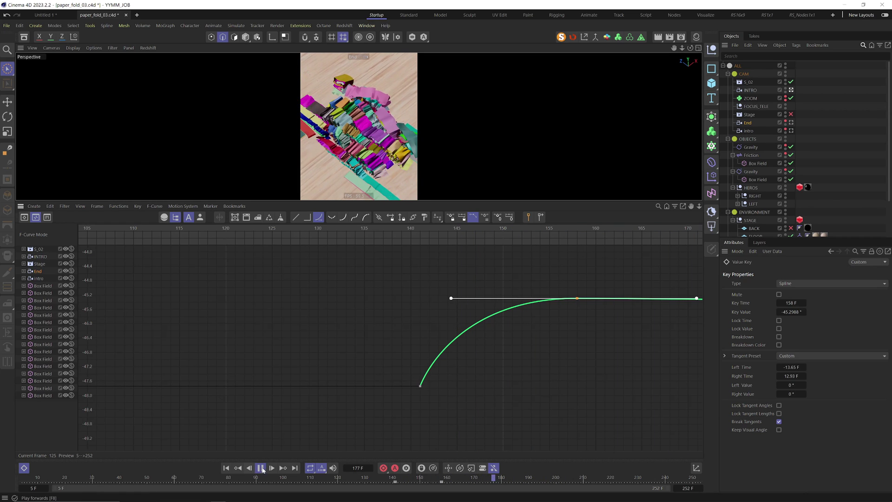
left_click(336, 227)
Raise the End camera's Rotation H key at frame 141 to about -46.70° and scrub back to frame 124
left_click_drag(336, 227, 422, 265)
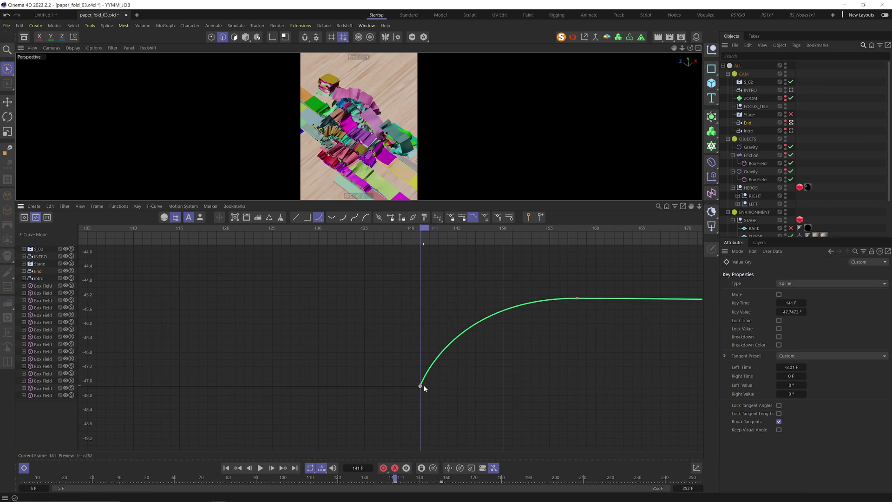
left_click_drag(423, 386, 422, 352)
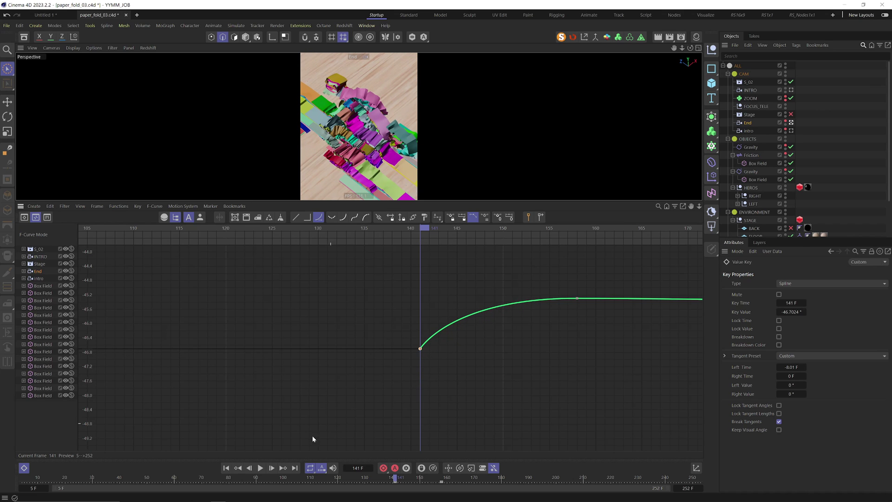
left_click_drag(404, 233, 263, 235)
Check the INTRO camera's focal length at frame 138, set the End camera's focal length to 170 mm, and play the animation
left_click(748, 131)
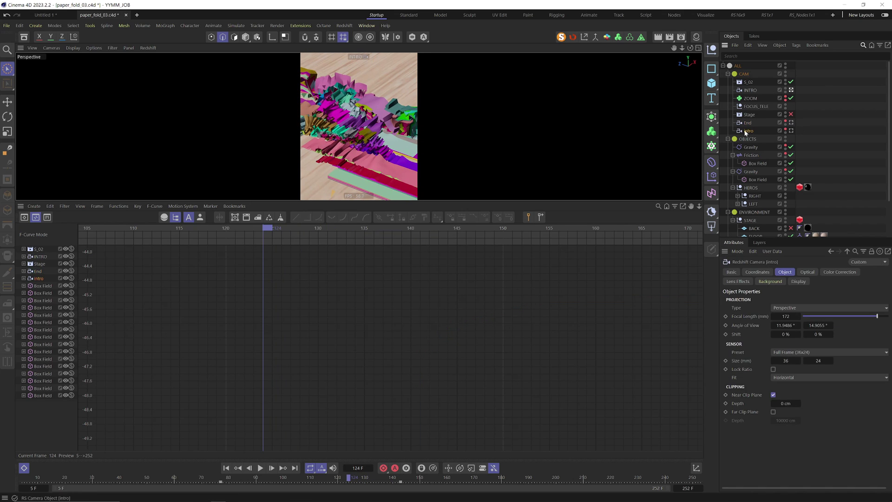
left_click(749, 91)
mouse_move(386, 229)
left_mouse_down()
mouse_move(430, 240)
mouse_move(392, 233)
left_mouse_up()
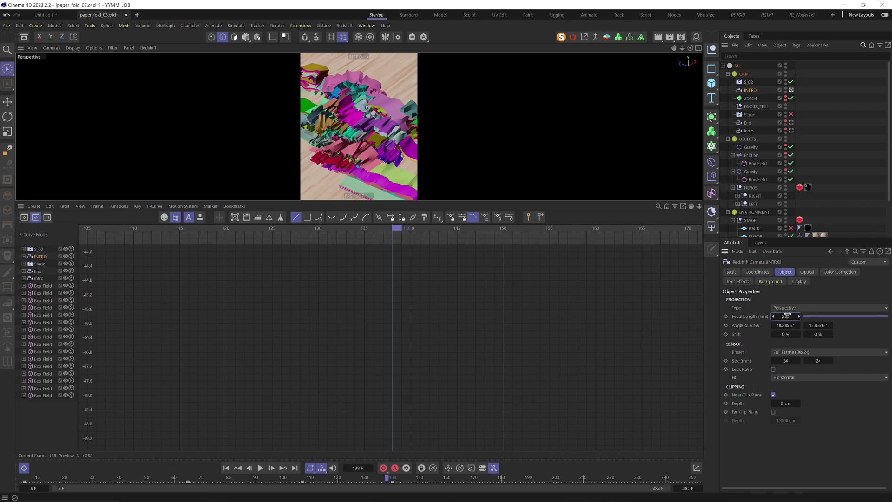
left_click(748, 123)
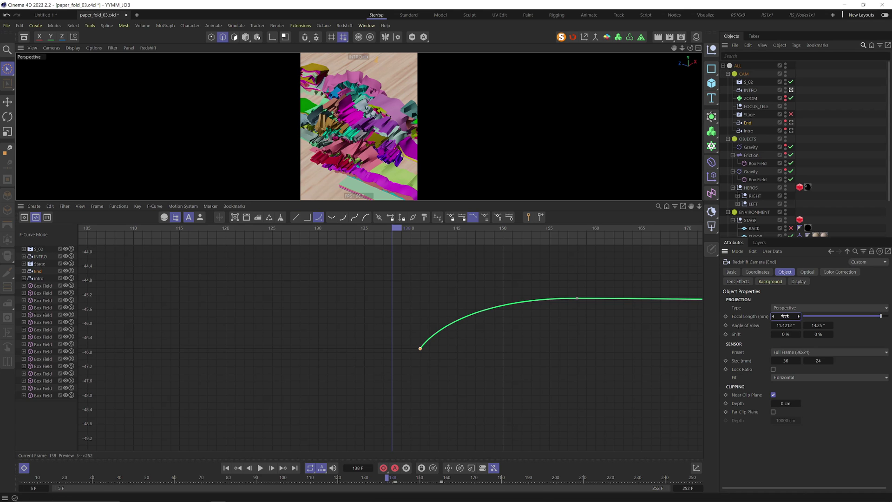
left_click(226, 469)
left_click(260, 468)
left_click(260, 469)
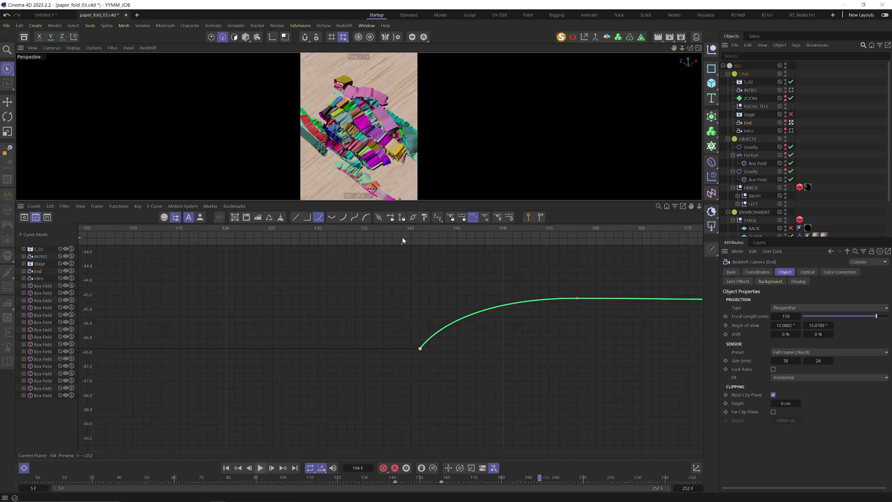
Set the End camera's focal length to 160 mm and the INTRO camera's to 210 mm, and play the animation
left_click_drag(402, 241, 417, 281)
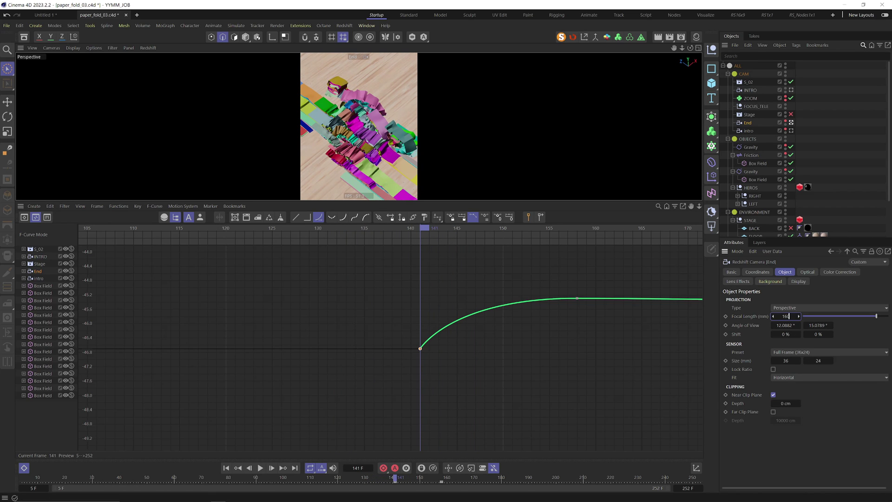
key("Return")
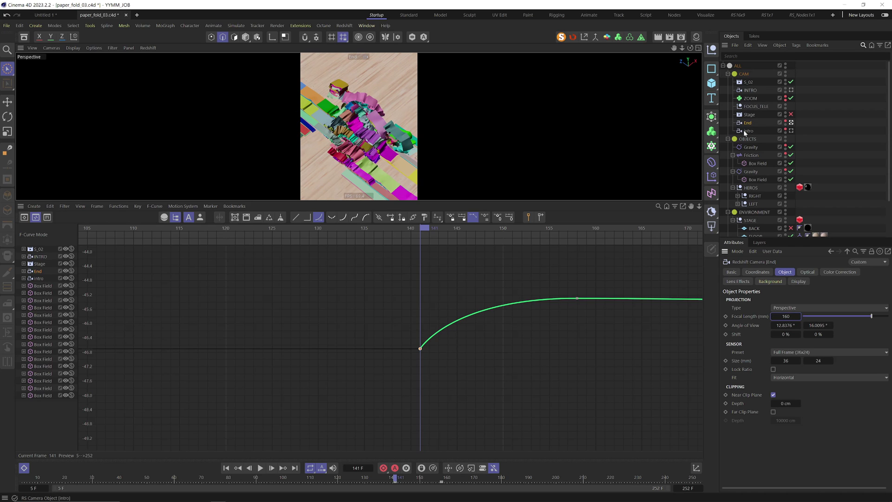
left_click(749, 91)
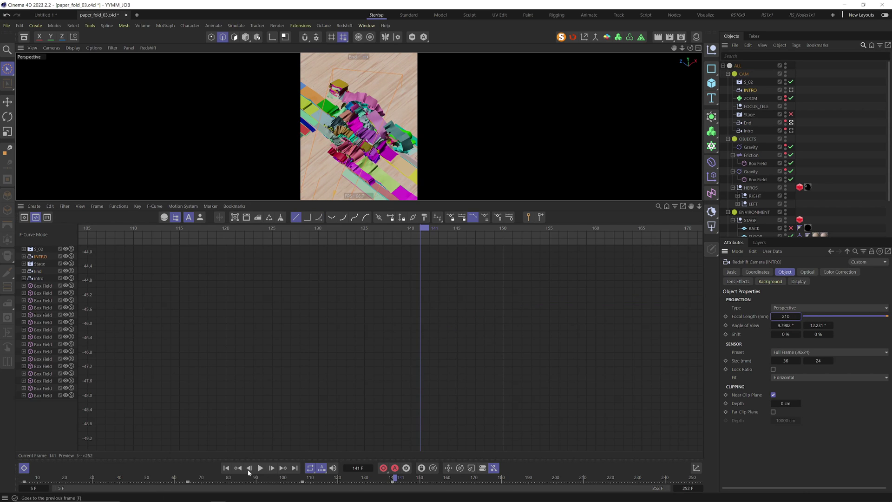
left_click(238, 469)
left_click(260, 468)
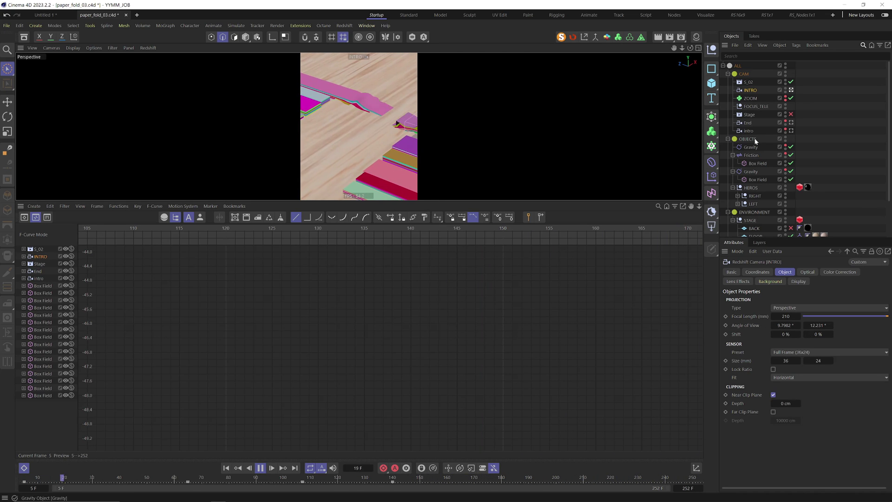
Set the End camera's focal length to 150 mm, review the playback, and return to the animation's start
left_click(747, 123)
left_click(785, 316)
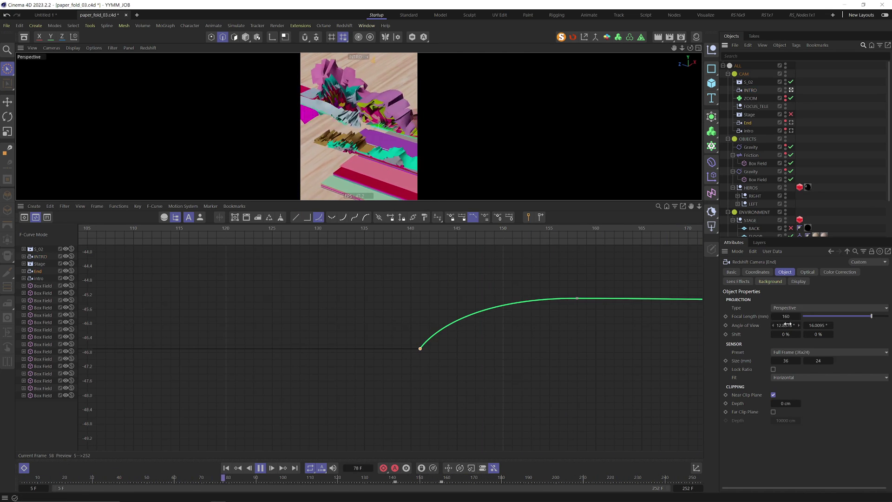
type("150")
key("Return")
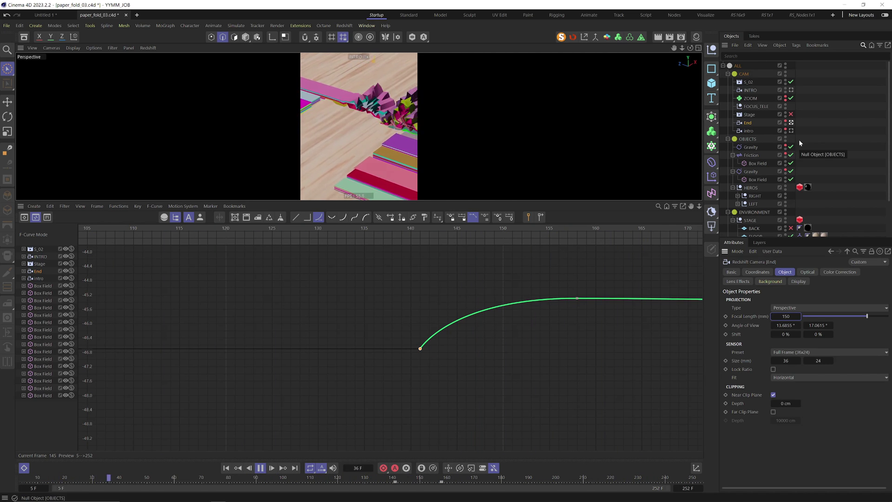
left_click(226, 468)
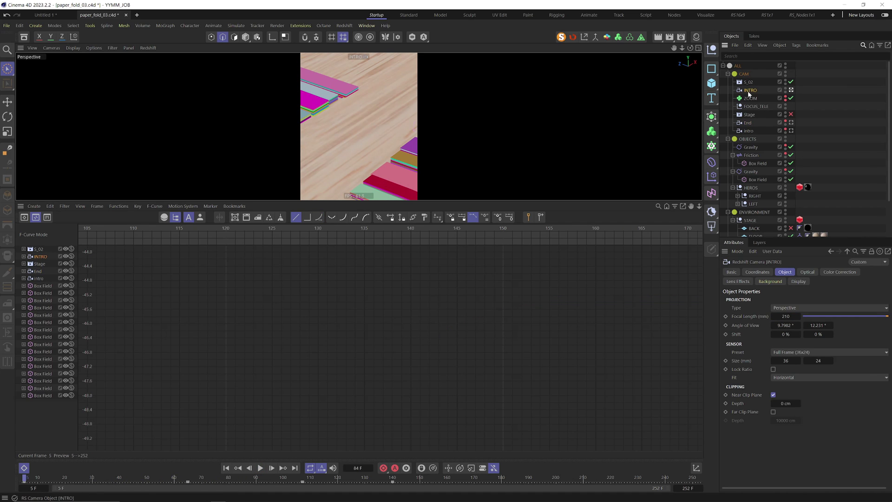
right_click(749, 92)
mouse_move(787, 216)
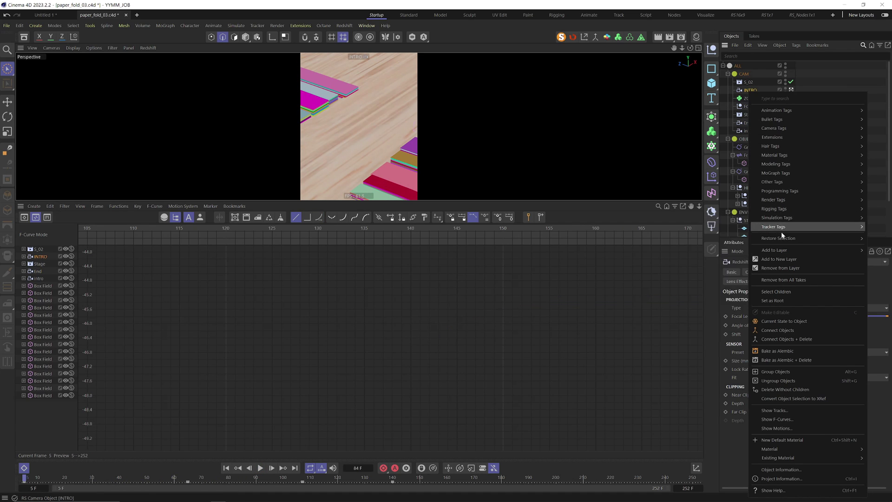
left_click(741, 91)
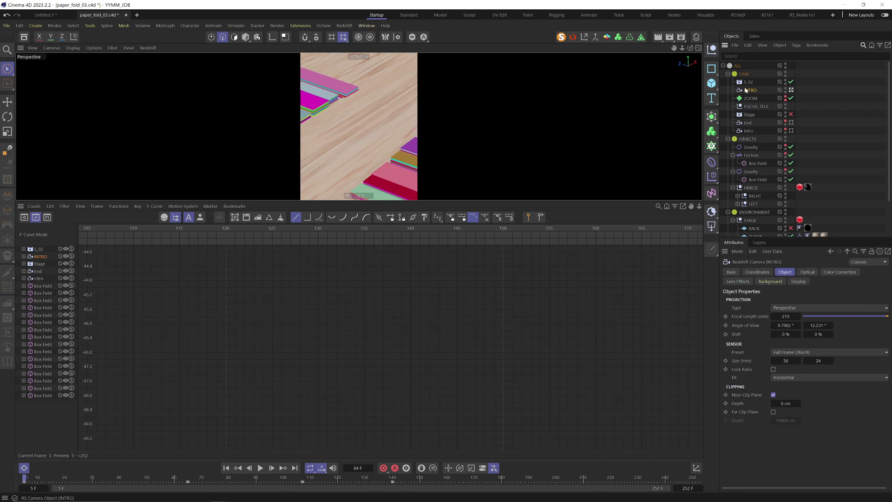
Add a Track Modifier tag to the INTRO camera and set its mode to Noise
key("shift+c")
type("track")
key("Return")
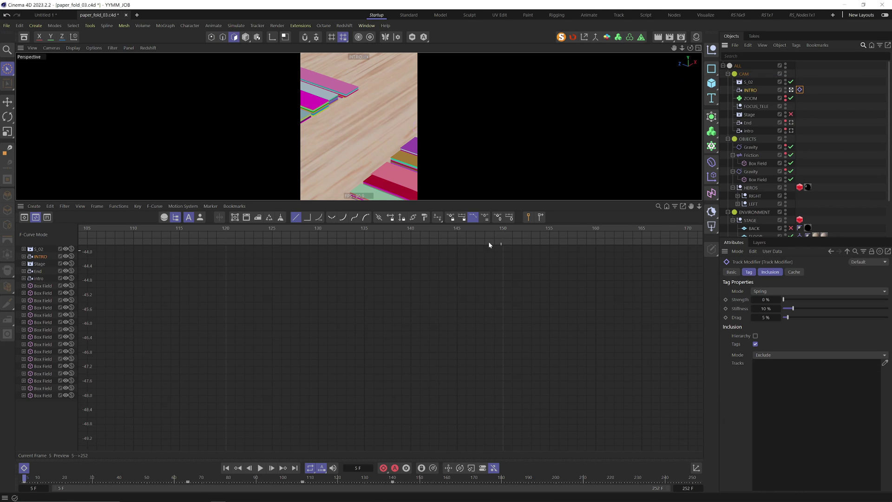
left_click(777, 290)
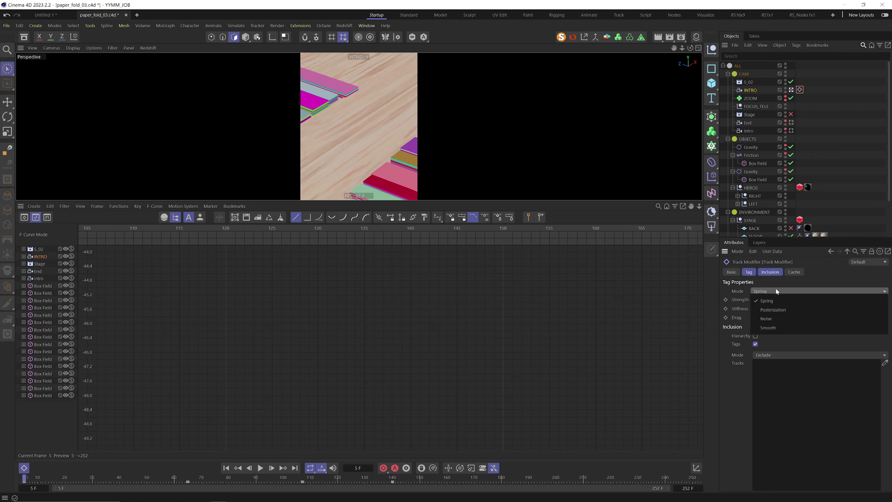
left_click(774, 319)
Set the INTRO camera noise to 25% speed and strength 5, reduce its rotation influence to 3%, and play the animation
left_click(775, 327)
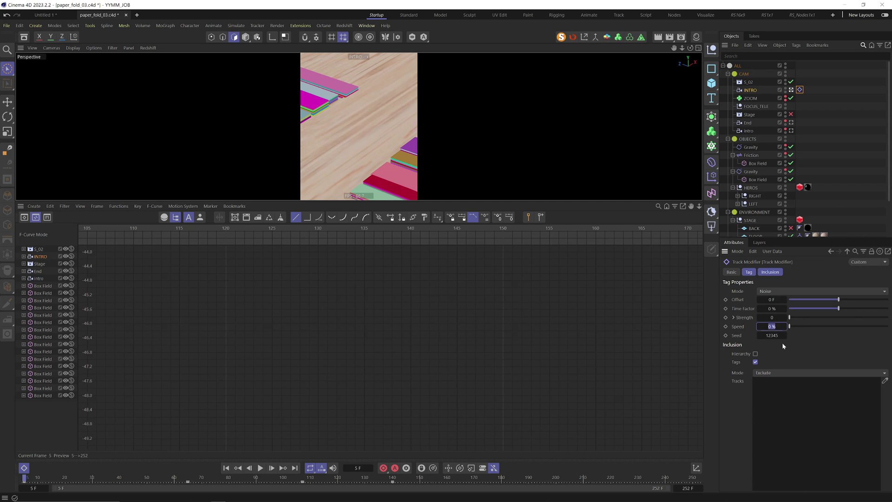
type("25")
key("Return")
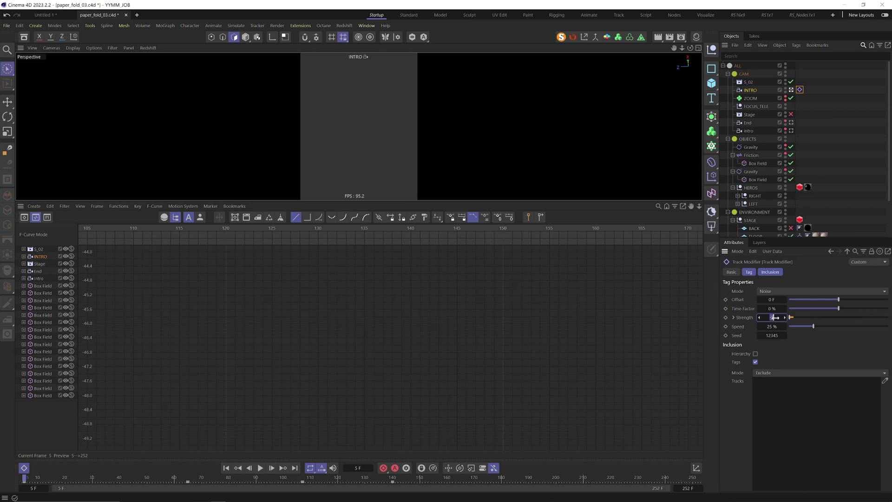
left_click(733, 318)
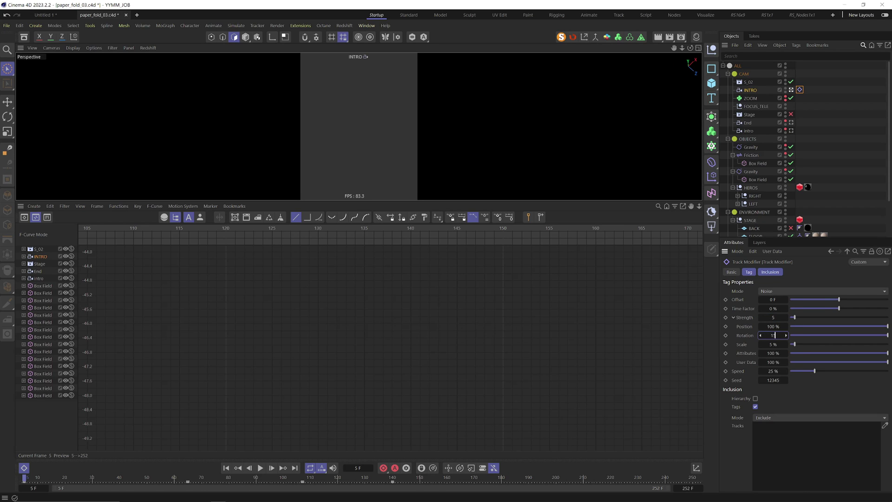
type("5")
key("Return")
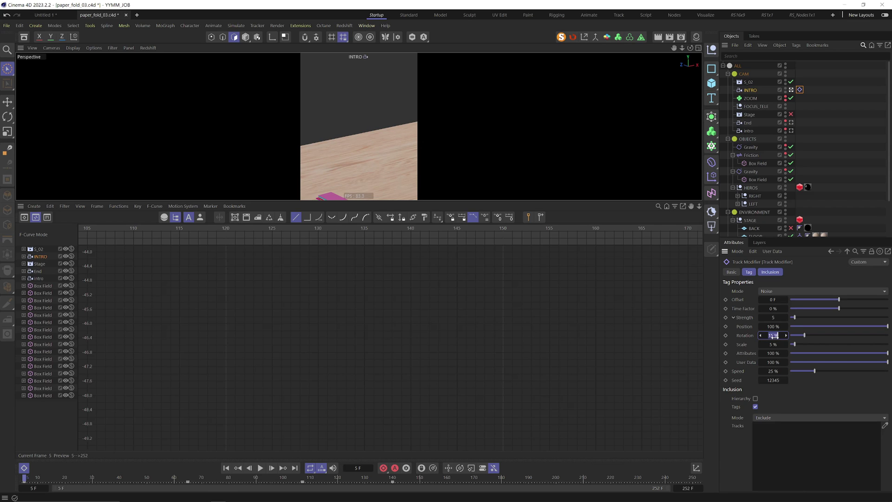
key("Return")
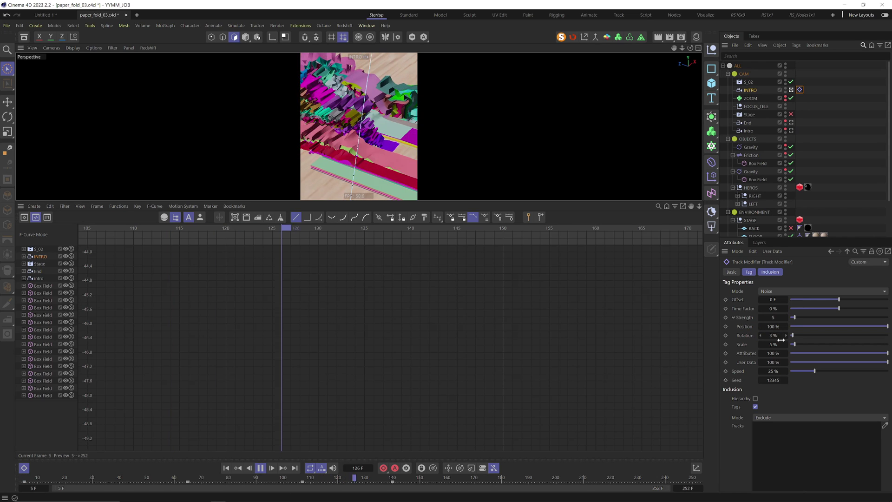
Set the INTRO camera noise's rotation influence to 2% and its scale influence to 0%
double_click(779, 336)
type("2")
key("Tab")
type("0")
key("Return")
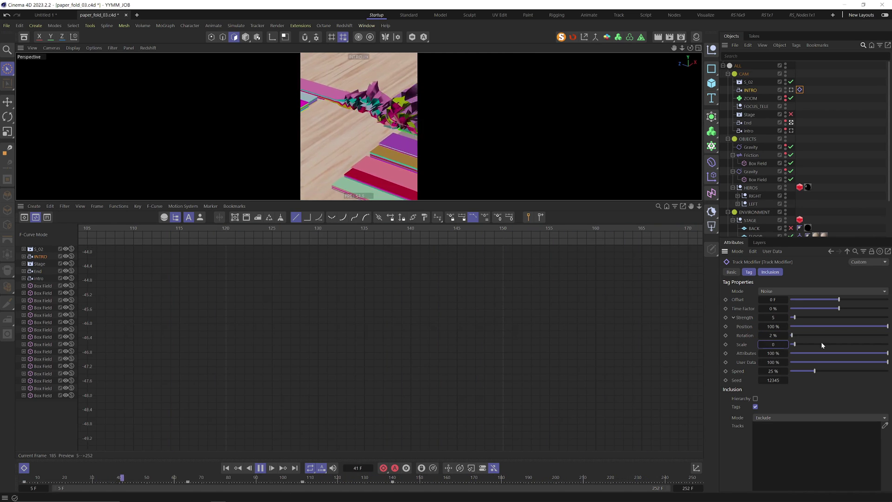
Set the INTRO camera noise's speed to 50% and its overall strength to 1
double_click(773, 371)
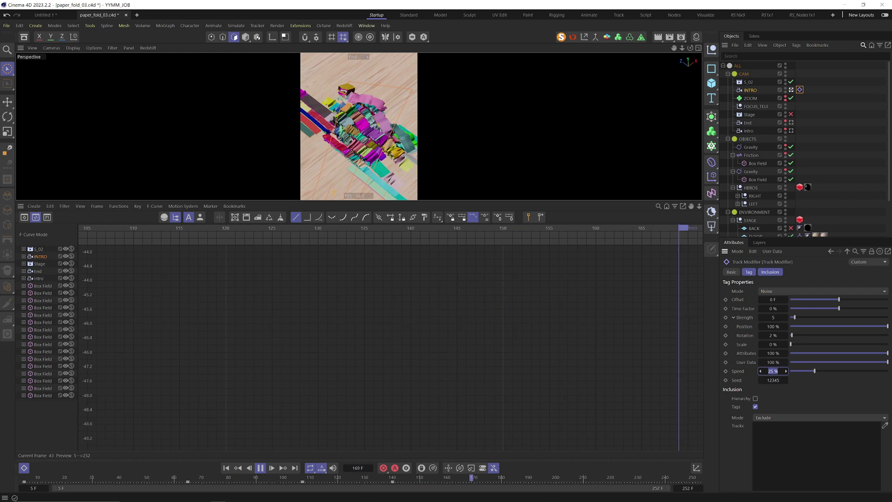
type("50")
key("Return")
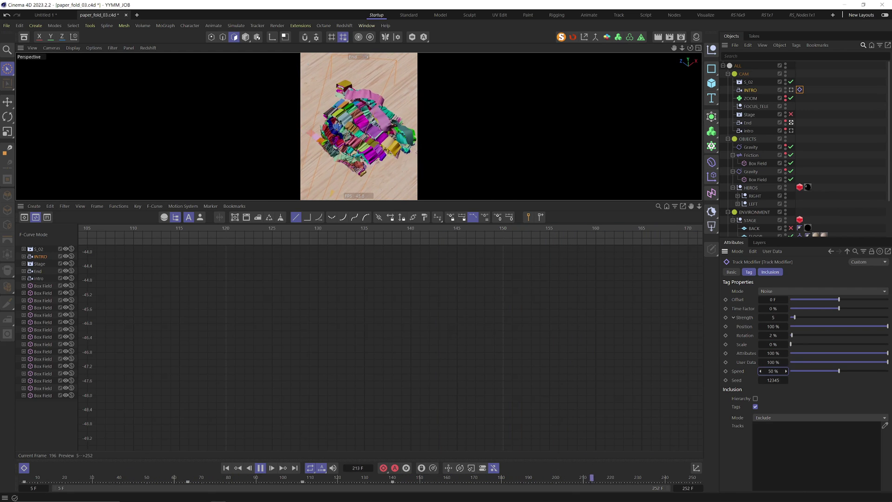
double_click(774, 318)
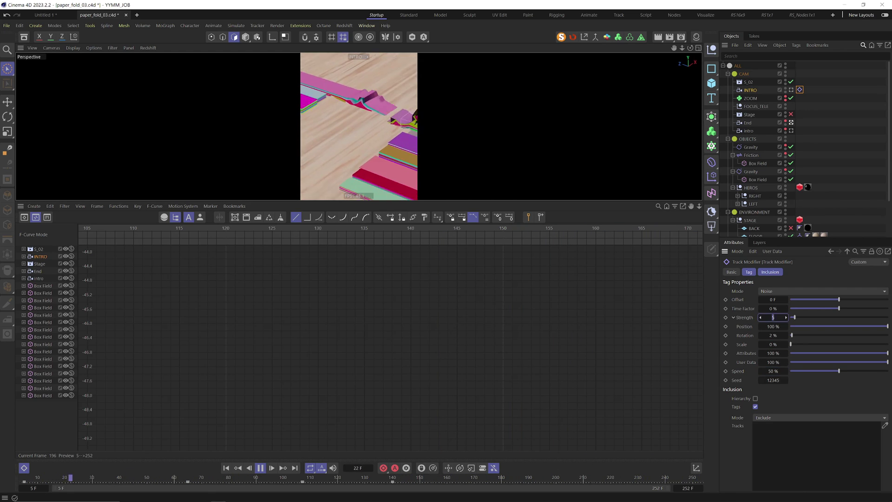
type("2")
key("Return")
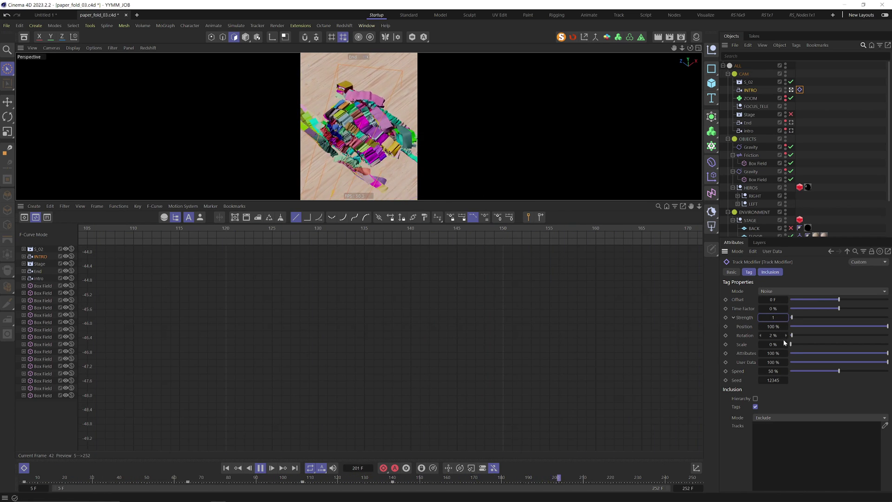
Lower the INTRO camera noise's speed to 40% while the animation plays
left_click(777, 370)
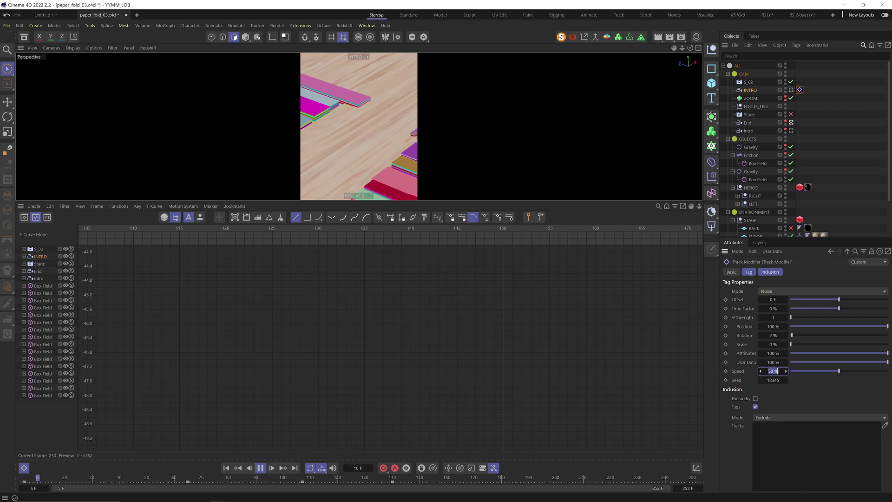
type("40")
key("Return")
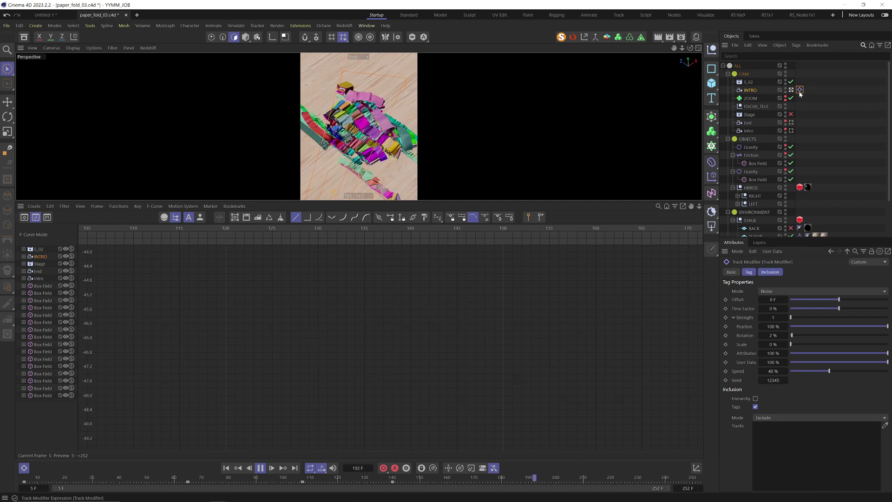
Copy the INTRO camera's Track Modifier tag to the End camera and set the copy's position influence to 90% and rotation to 1%
left_click_drag(800, 124, 801, 126, "ctrl")
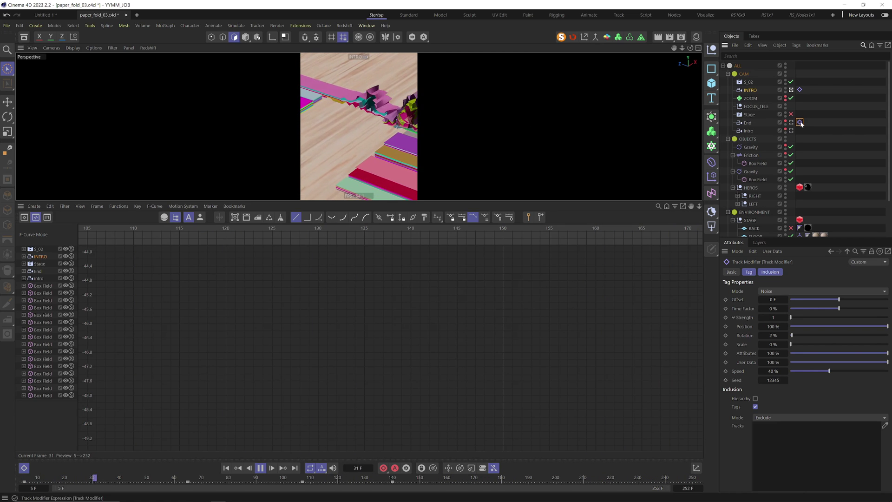
double_click(775, 337)
type("0")
key("Return")
double_click(774, 328)
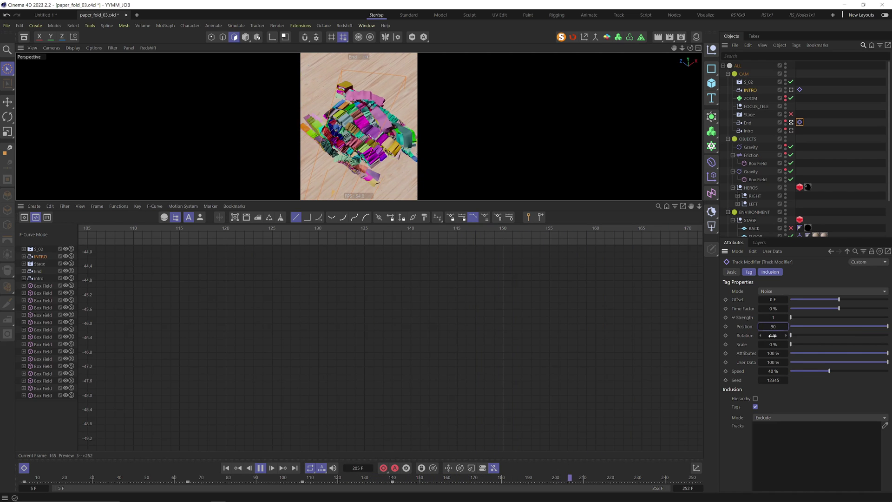
key("Tab")
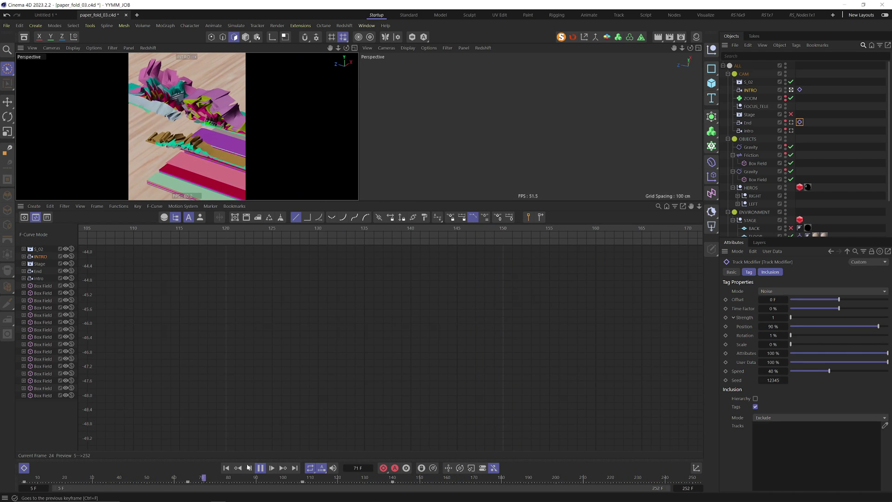
Stop playback, hide the F-curve timeline, and replay from the start to examine the camera motion in the second perspective view
left_click(260, 469)
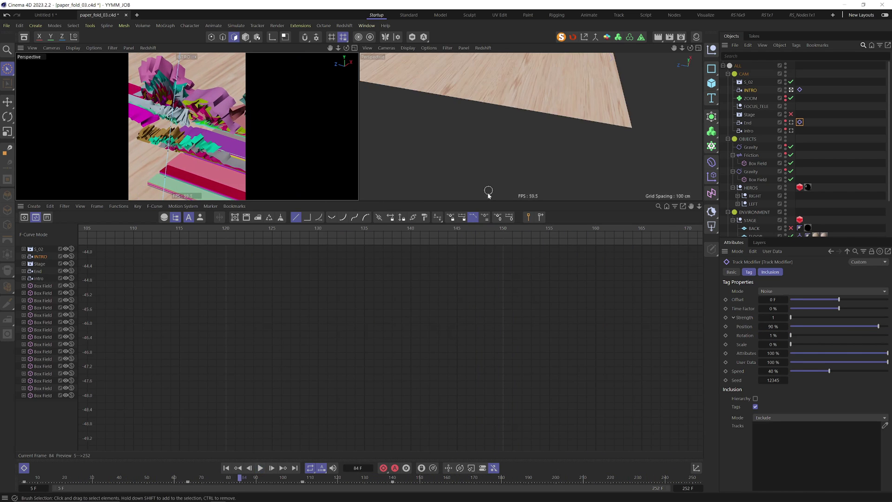
left_click(24, 469)
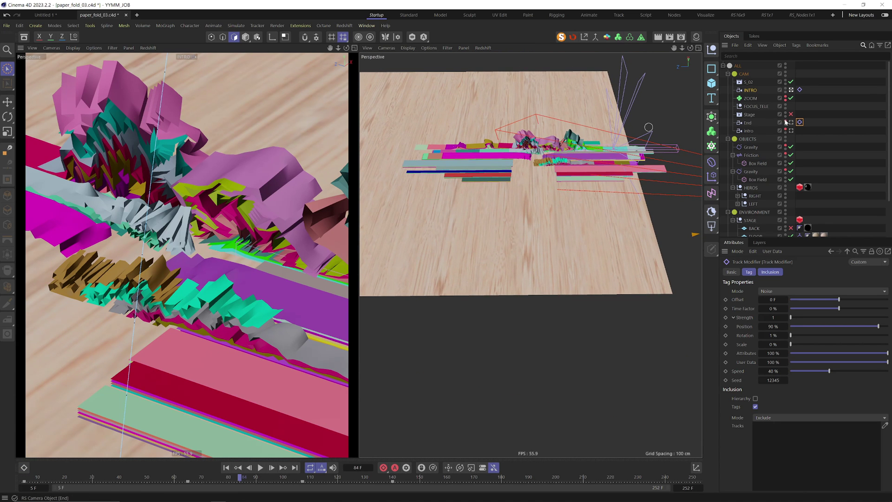
scroll(571, 139, "down", 8)
scroll(571, 138, "up", 3)
middle_click_drag(572, 138, 498, 209, "alt")
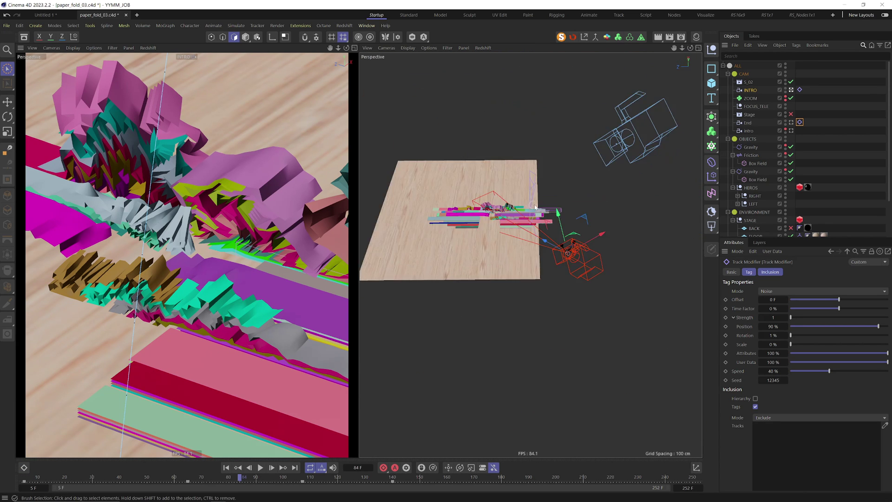
left_click_drag(498, 209, 559, 189, "alt")
middle_click_drag(559, 190, 532, 216, "alt")
scroll(532, 215, "down", 3)
left_click_drag(532, 215, 524, 220, "alt")
left_click(226, 468)
left_click(260, 467)
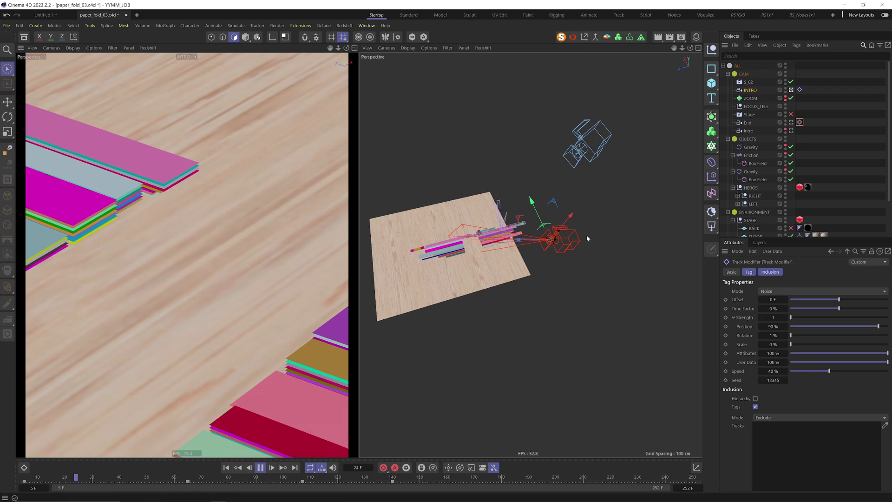
left_click_drag(567, 232, 537, 219, "alt")
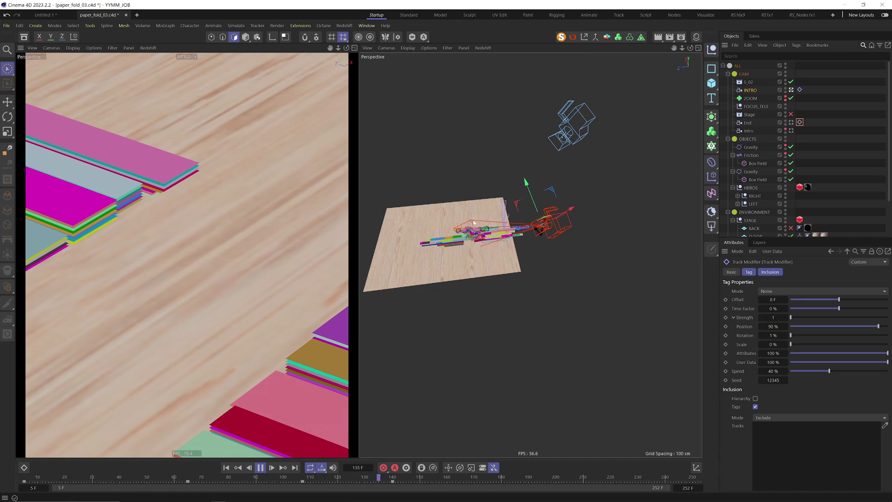